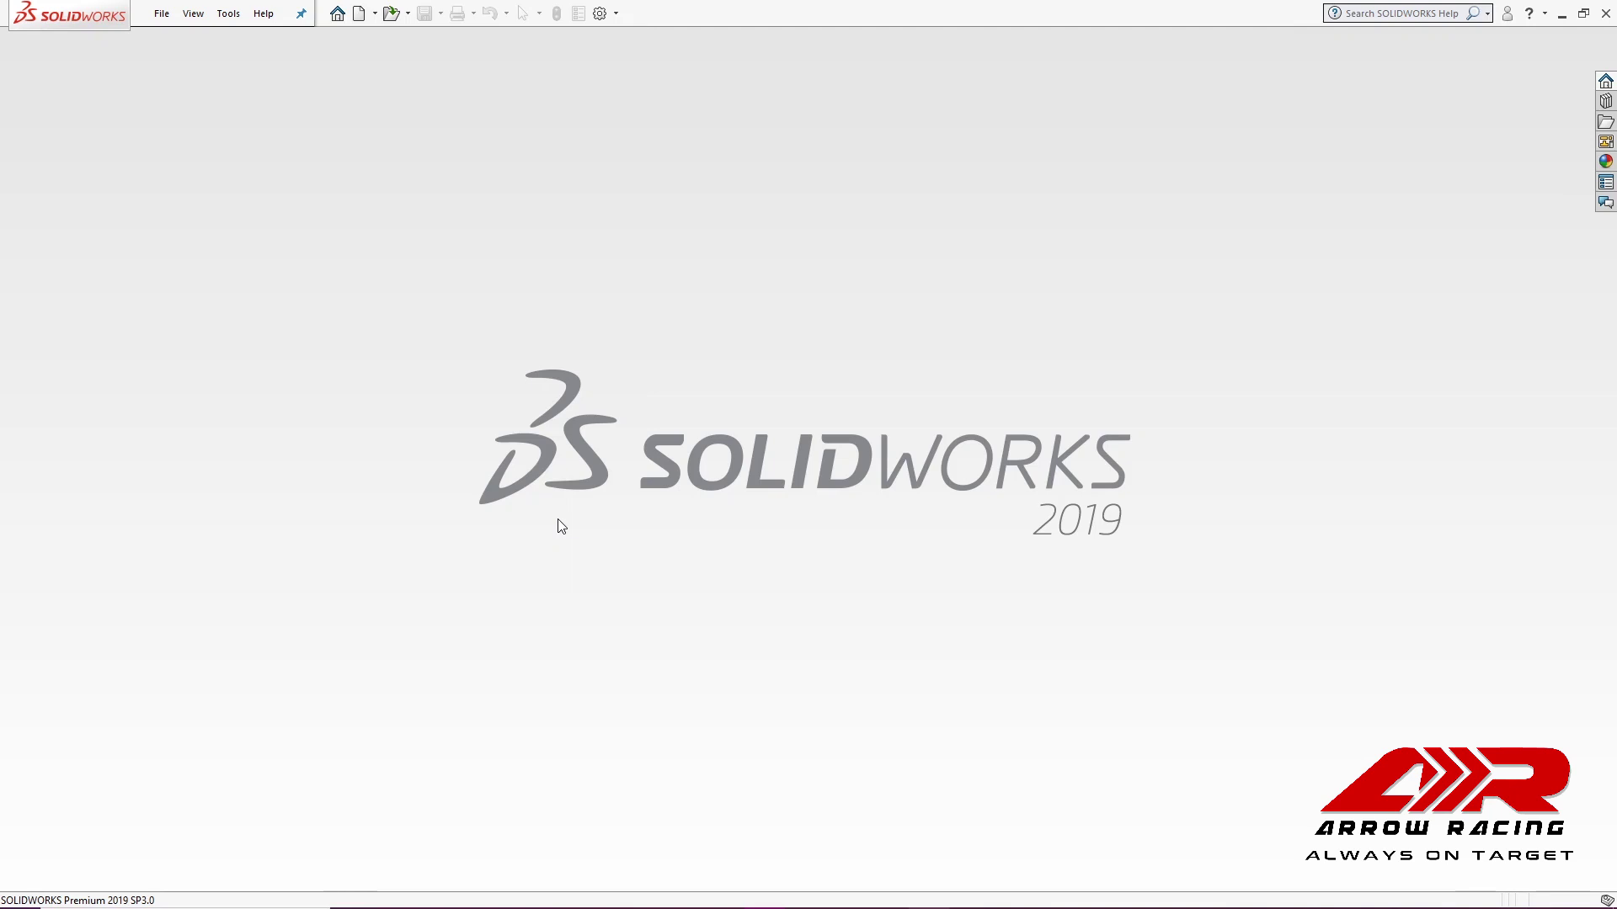
Step: Create a new assembly document
click(160, 19)
click(174, 36)
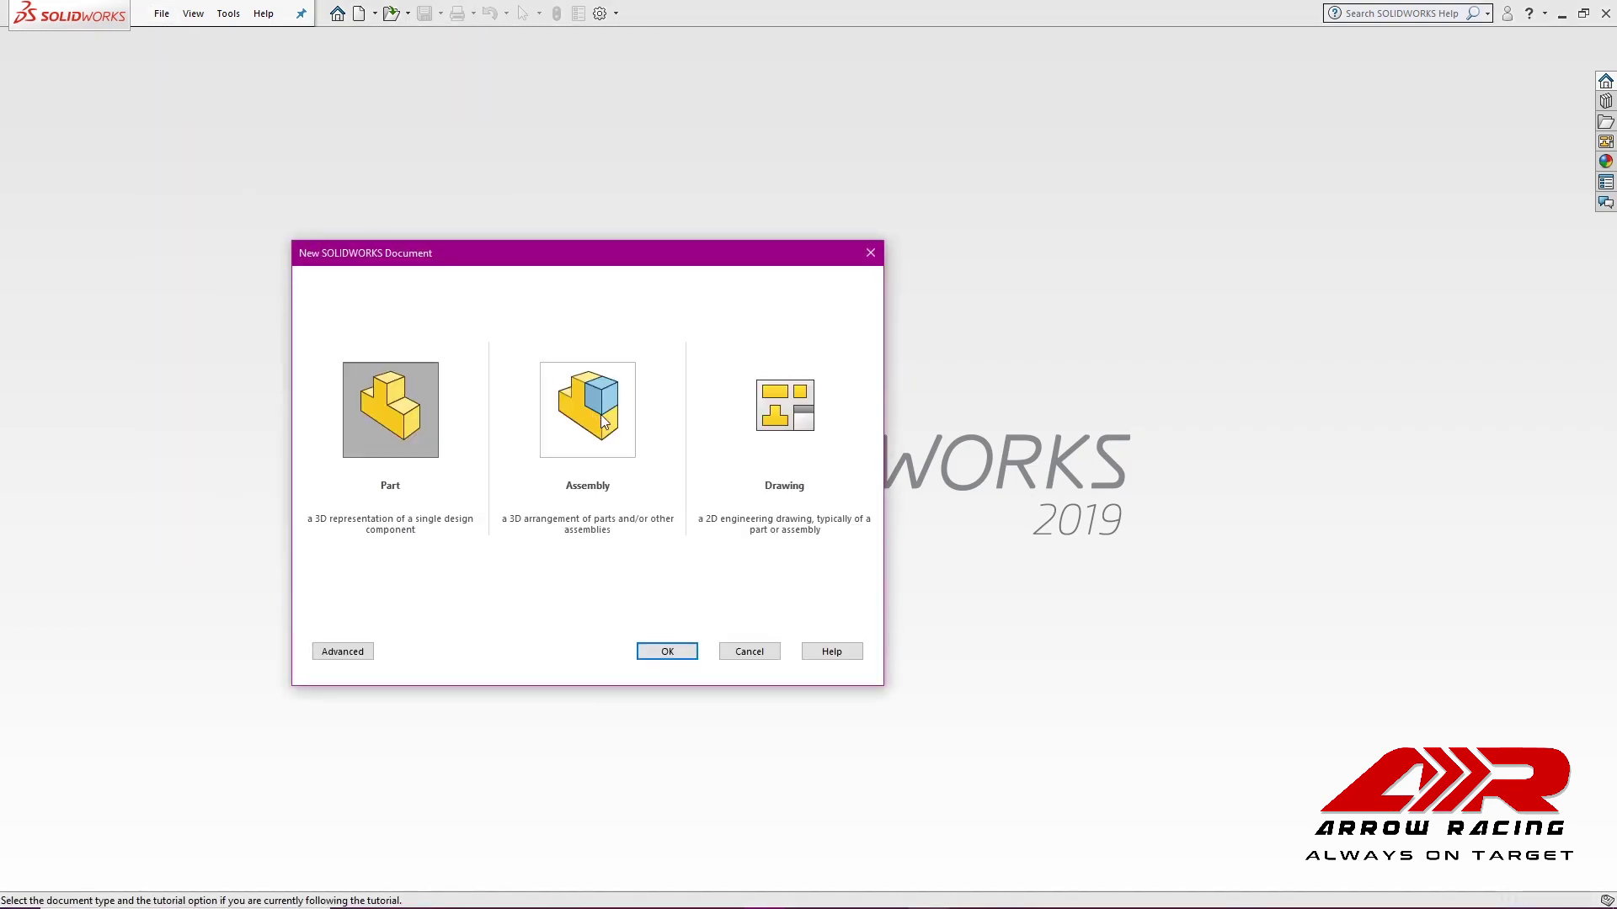
click(601, 410)
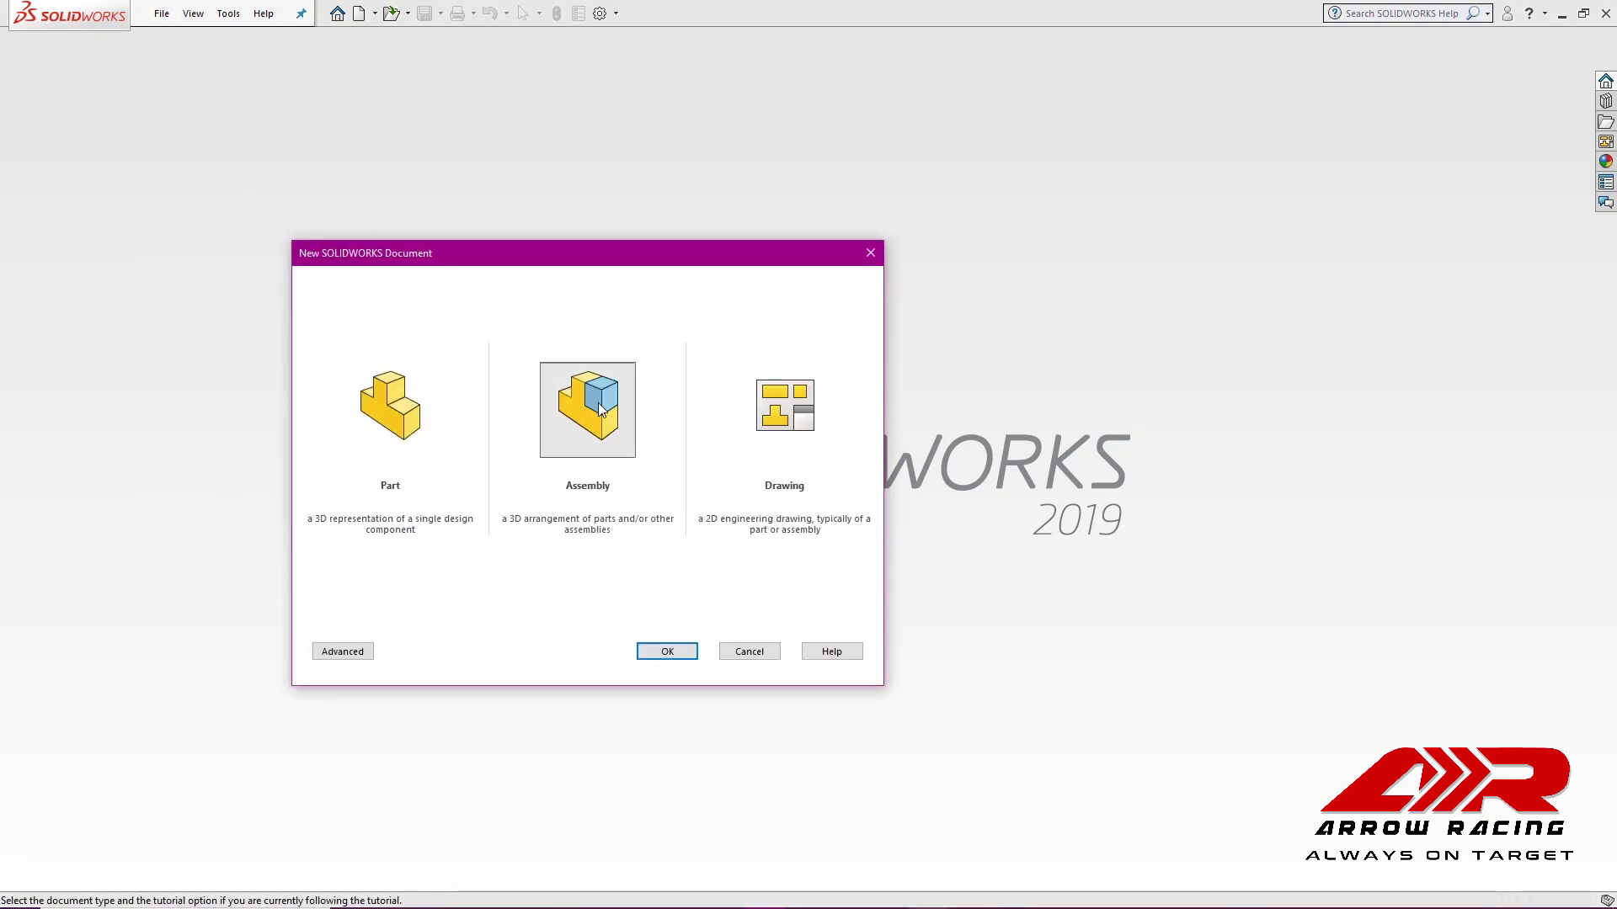
click(666, 651)
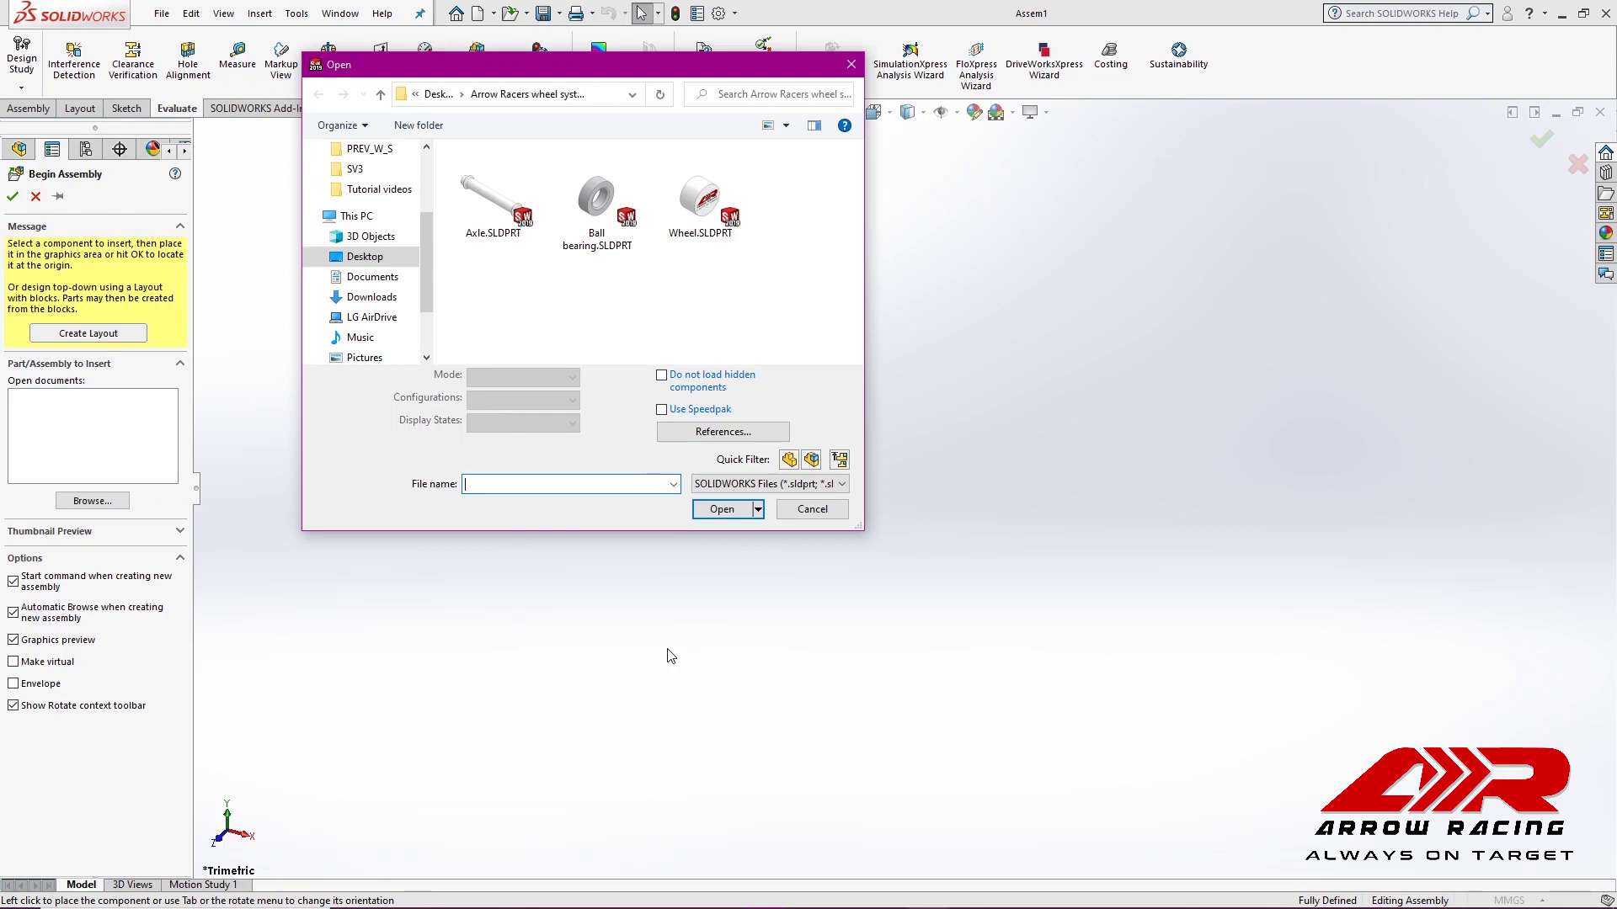
Step: Insert the part Axle.SLDPRT as the first component and place it in the assembly
click(505, 198)
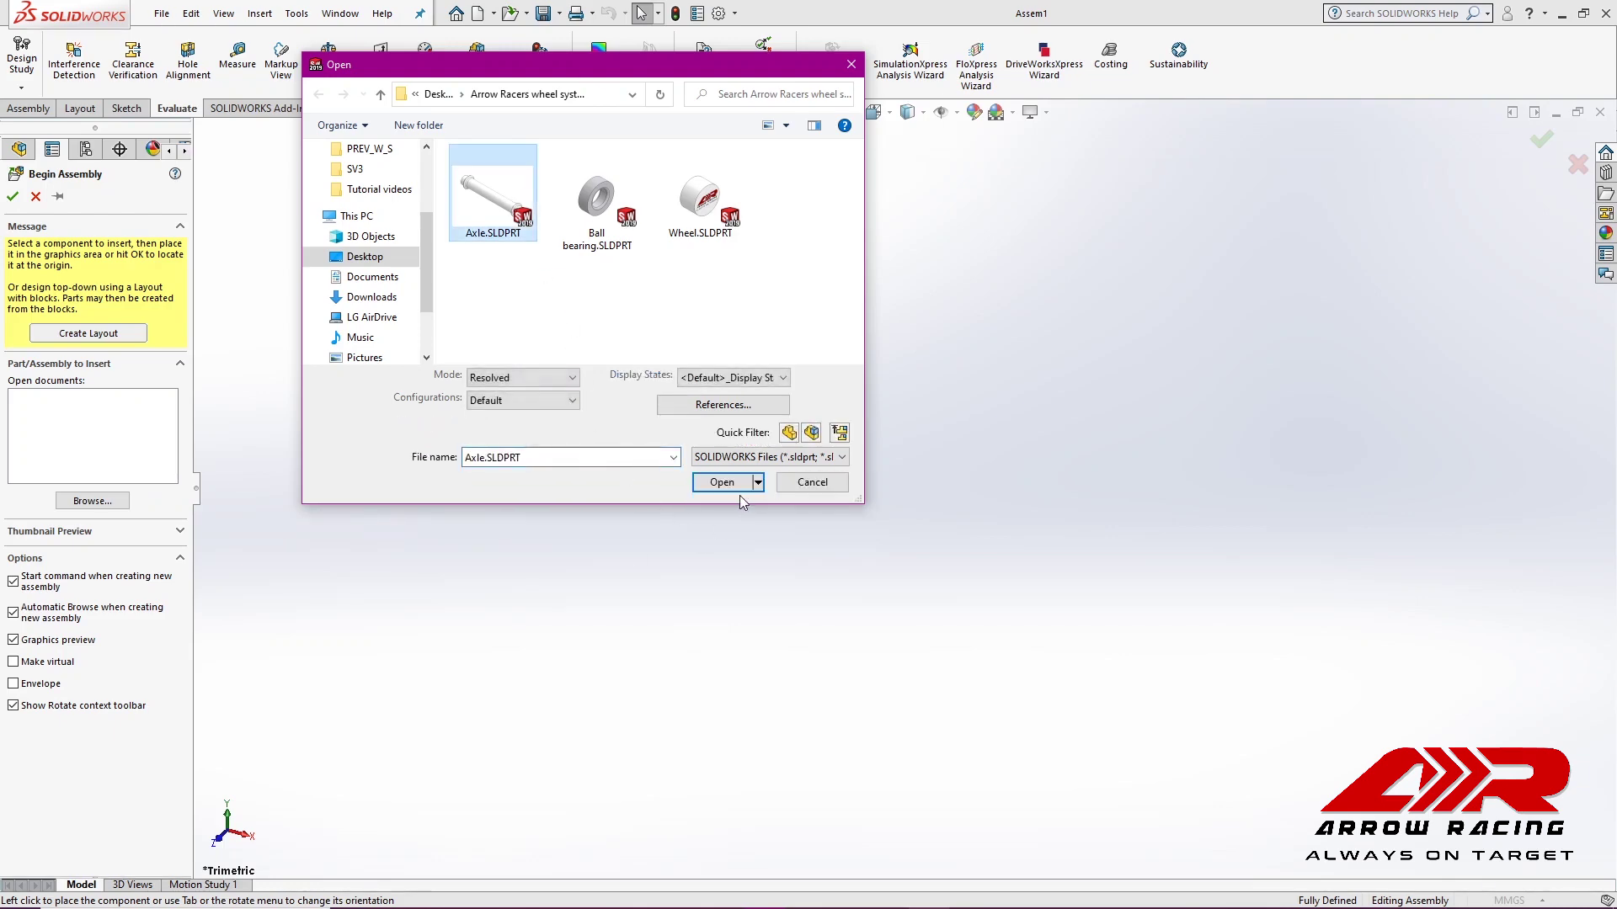
click(723, 482)
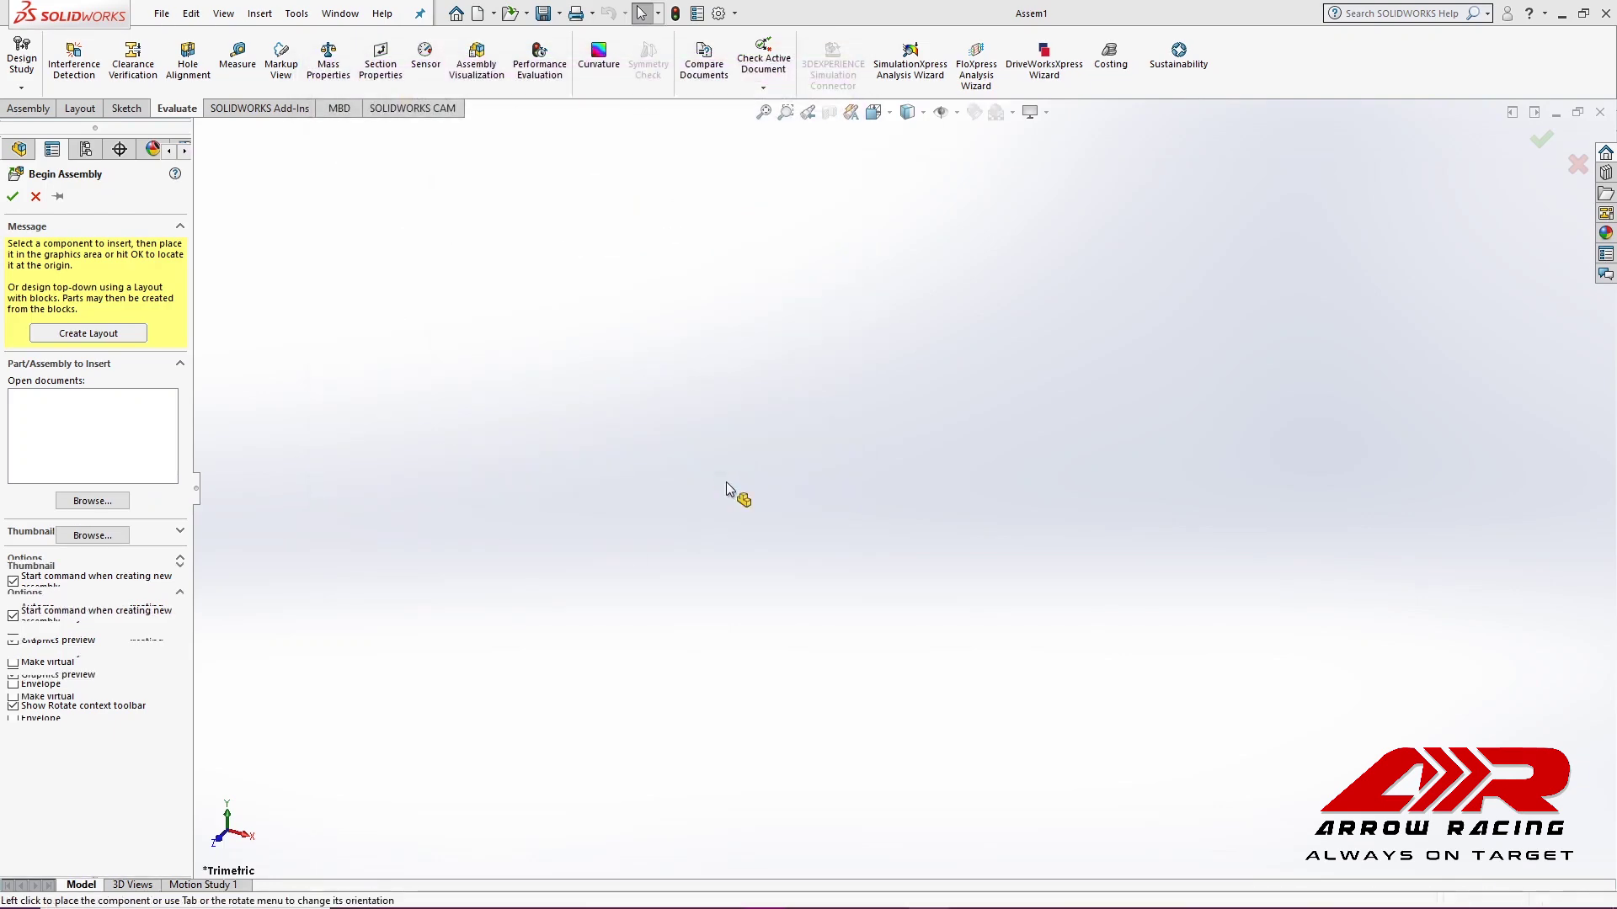
click(756, 464)
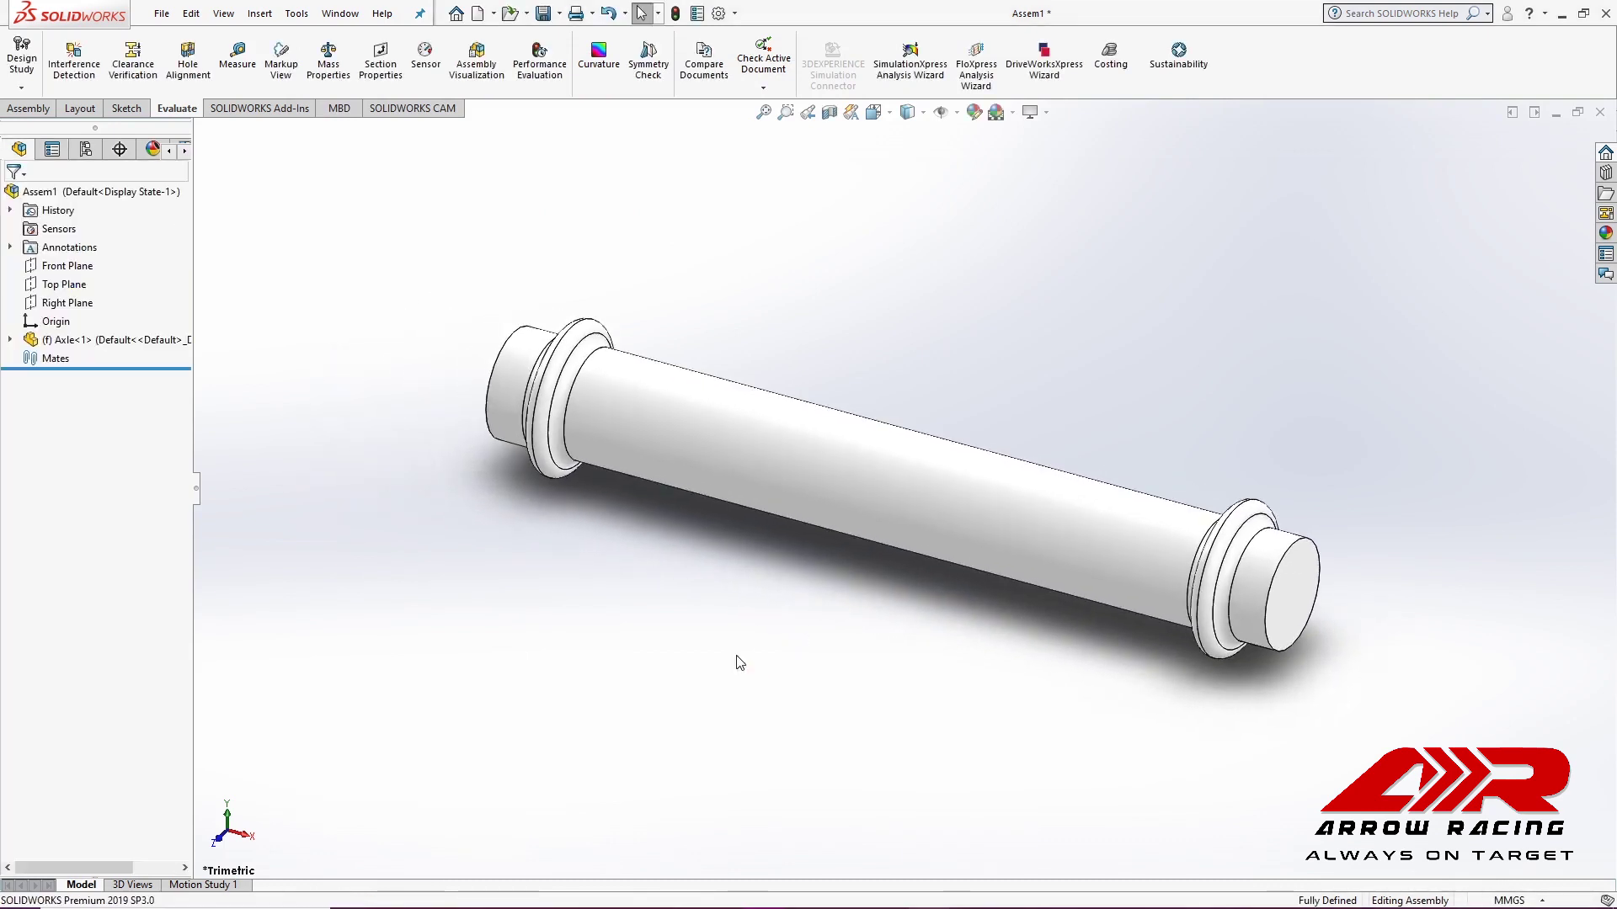
Step: Insert two copies of Ball bearing.SLDPRT, placing one near each end of the axle
scroll(1007, 574, up, 4)
scroll(1165, 589, down, 3)
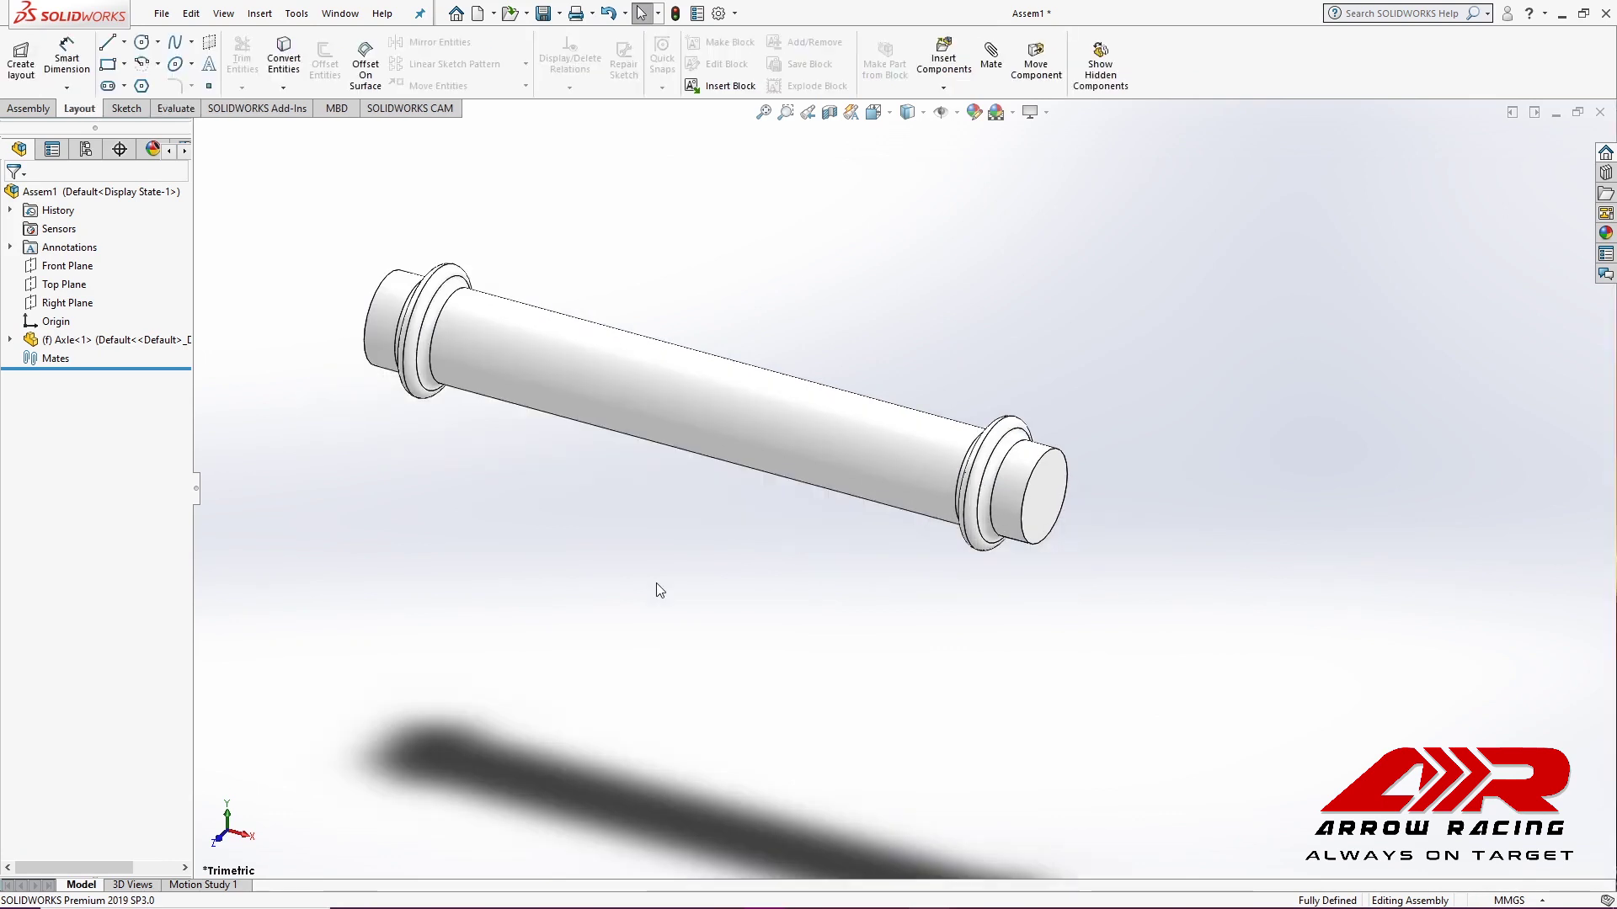
click(27, 108)
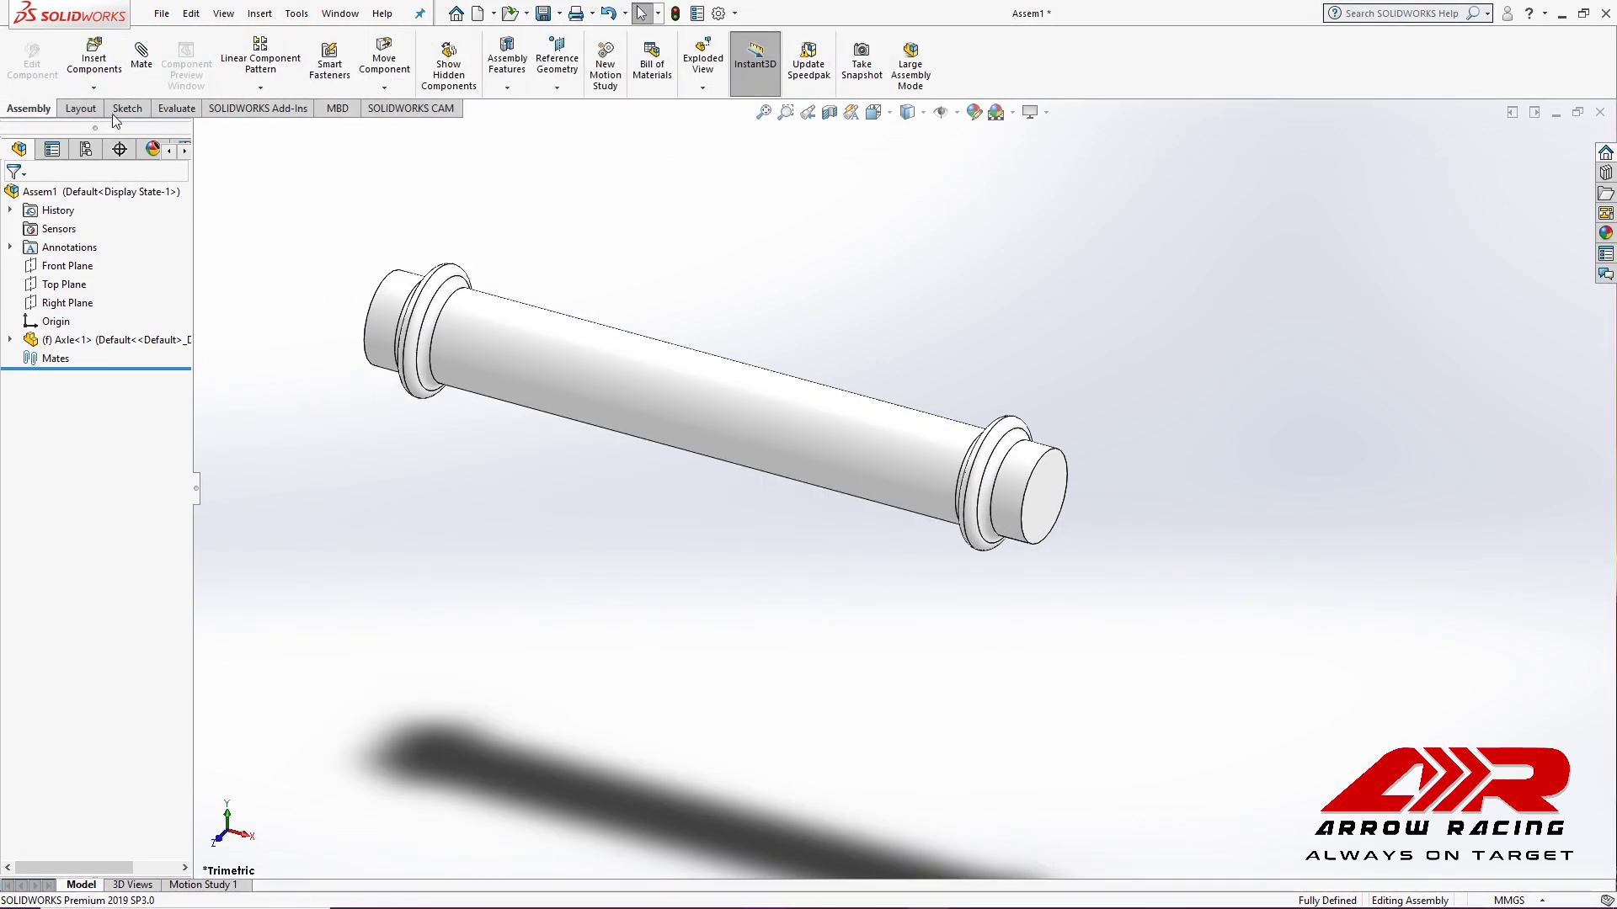
click(93, 59)
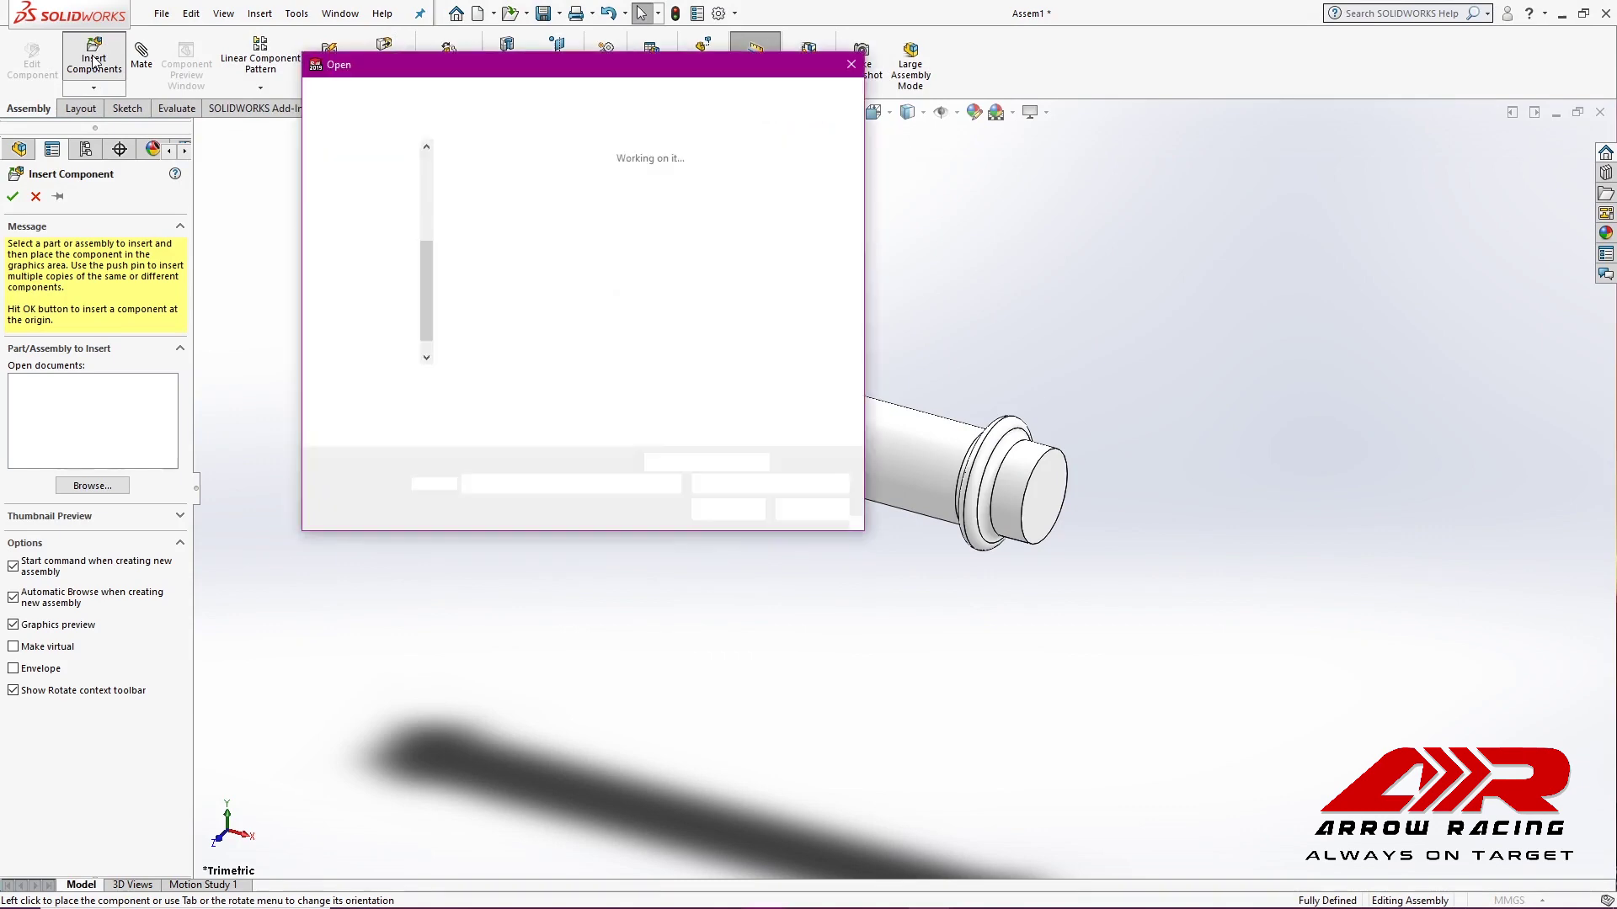
click(596, 202)
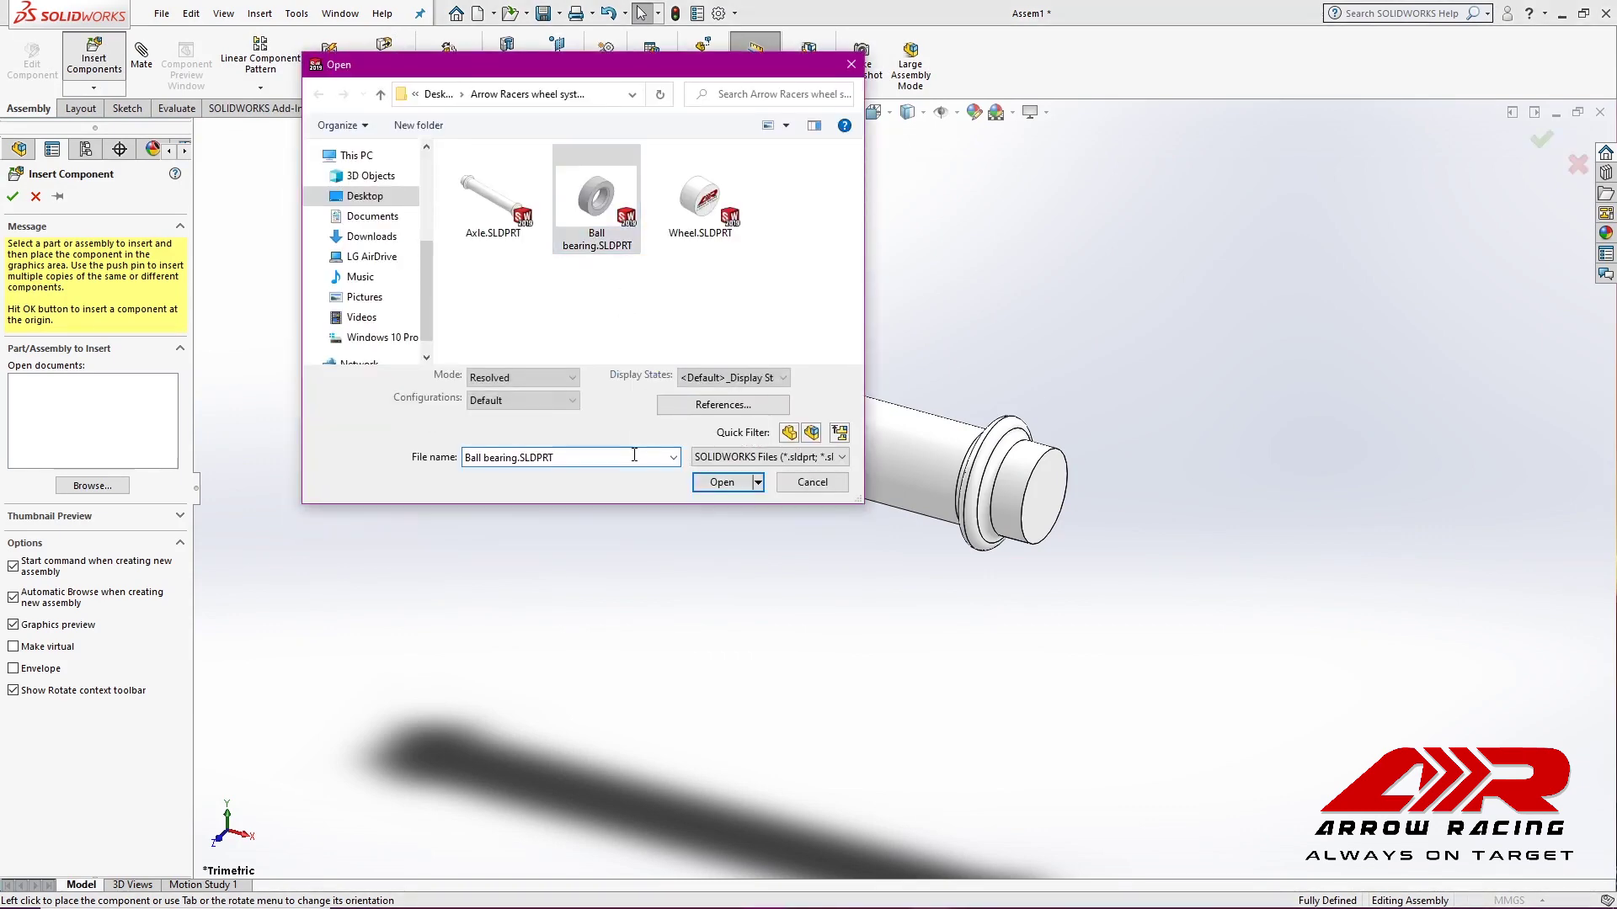
click(720, 483)
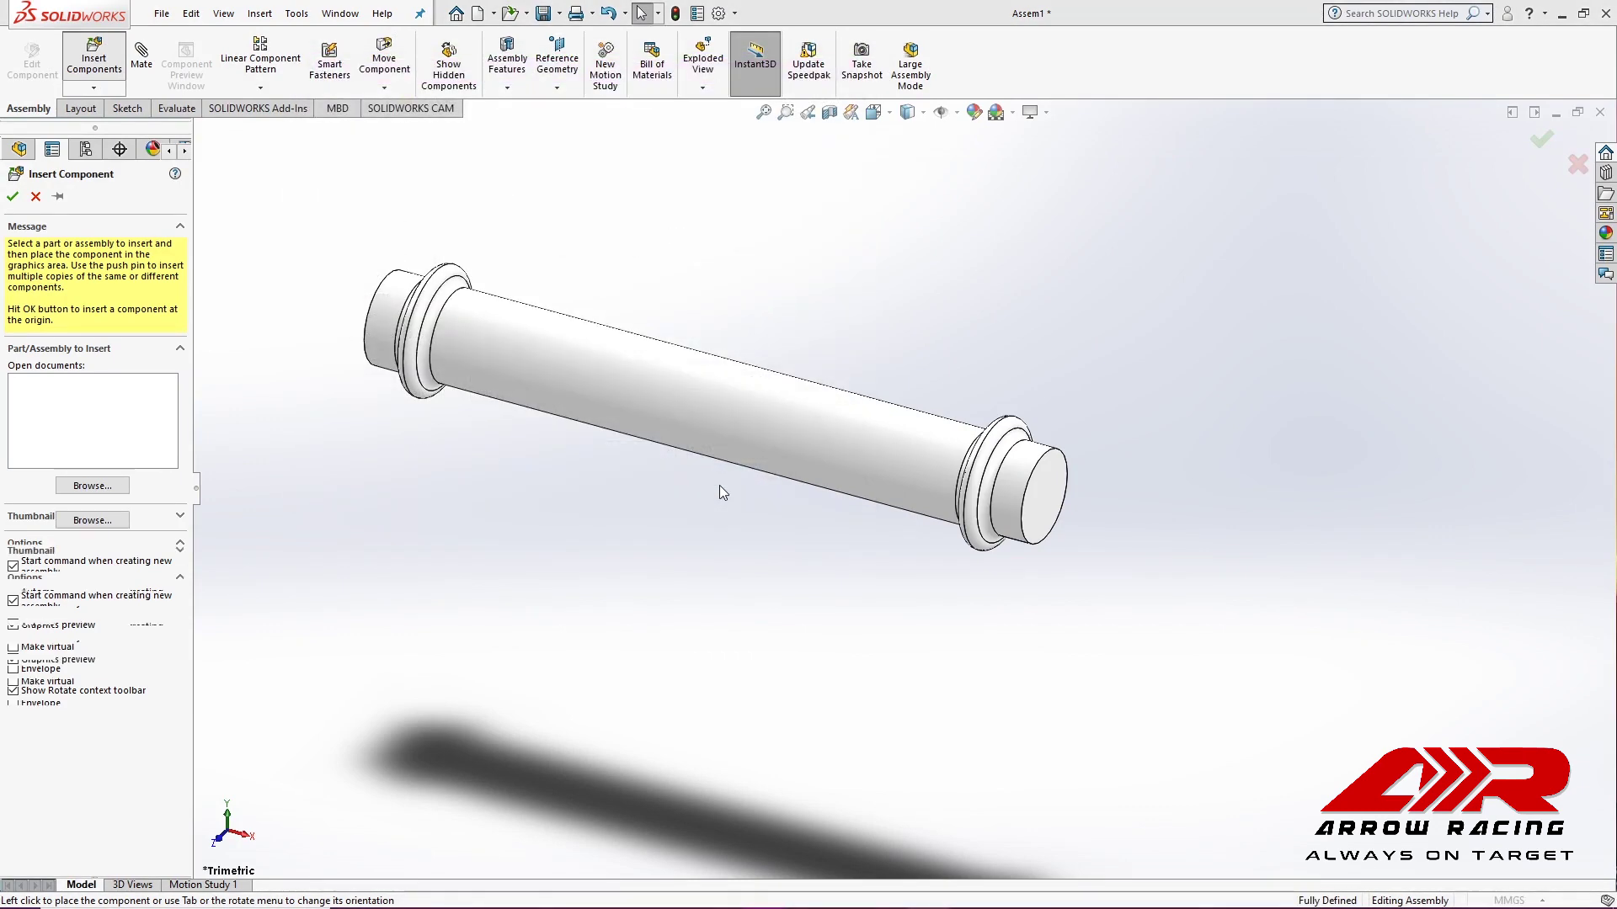
click(719, 485)
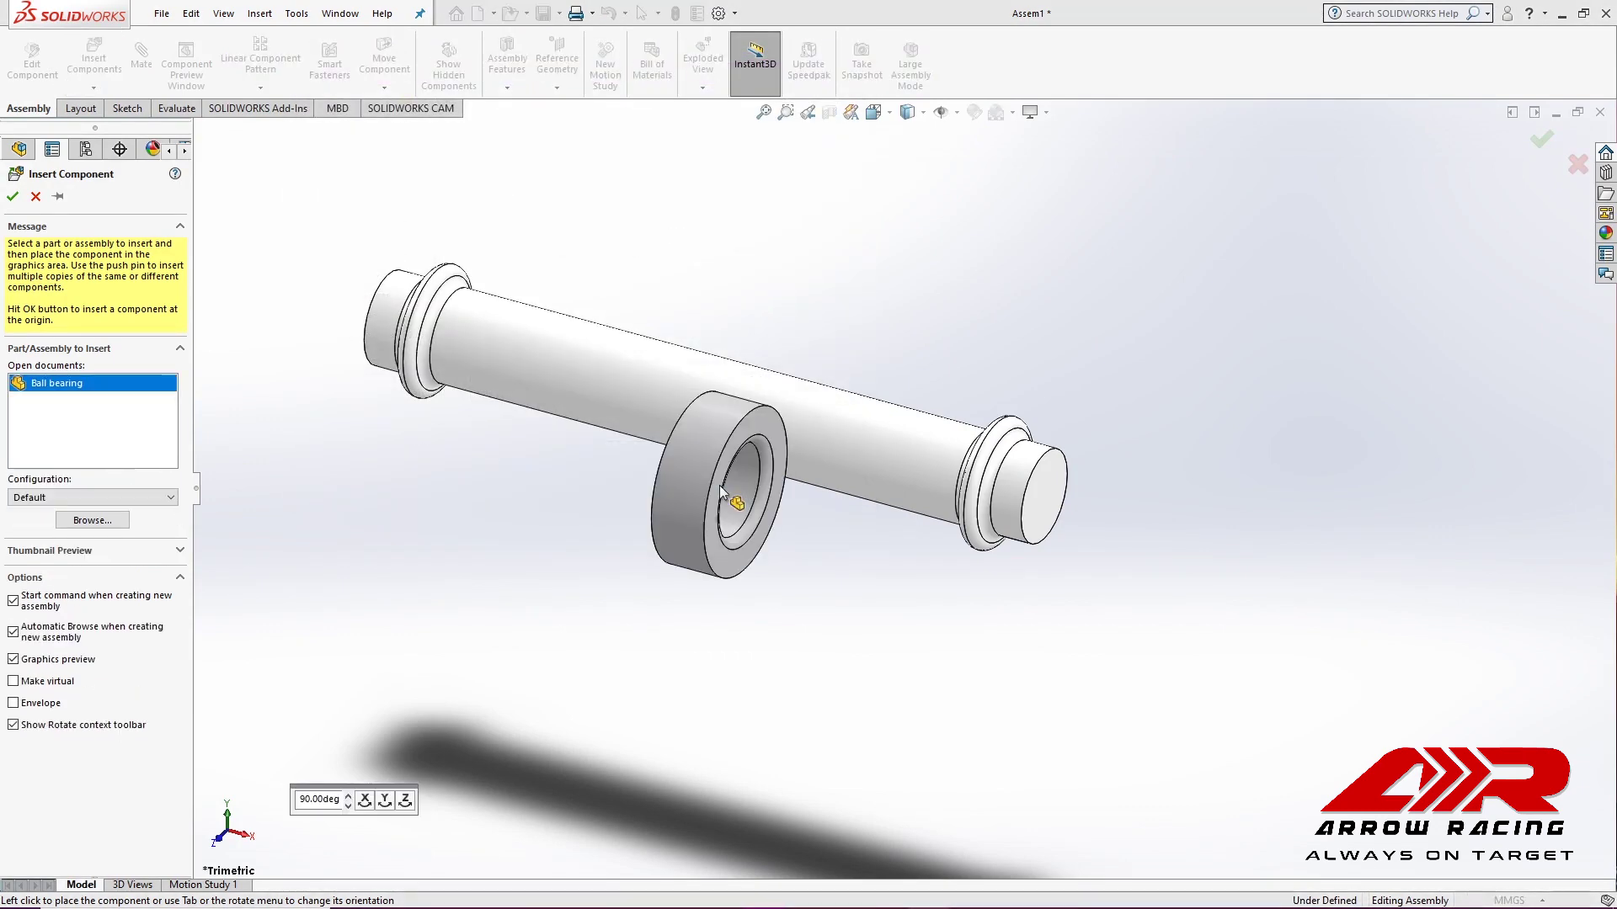
click(61, 198)
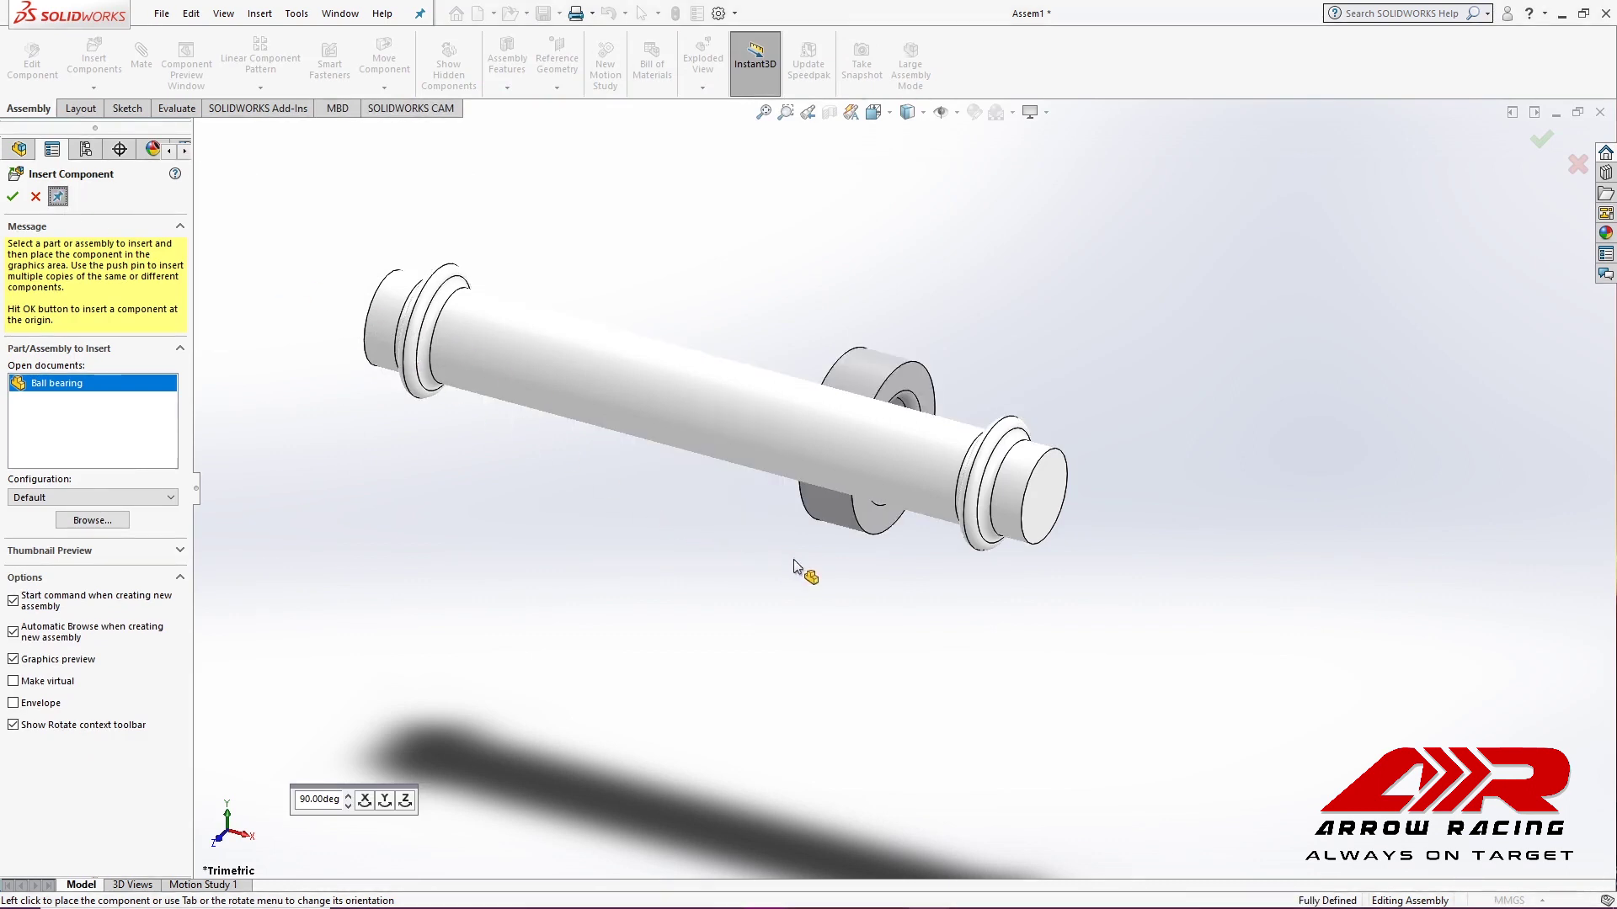
click(1107, 470)
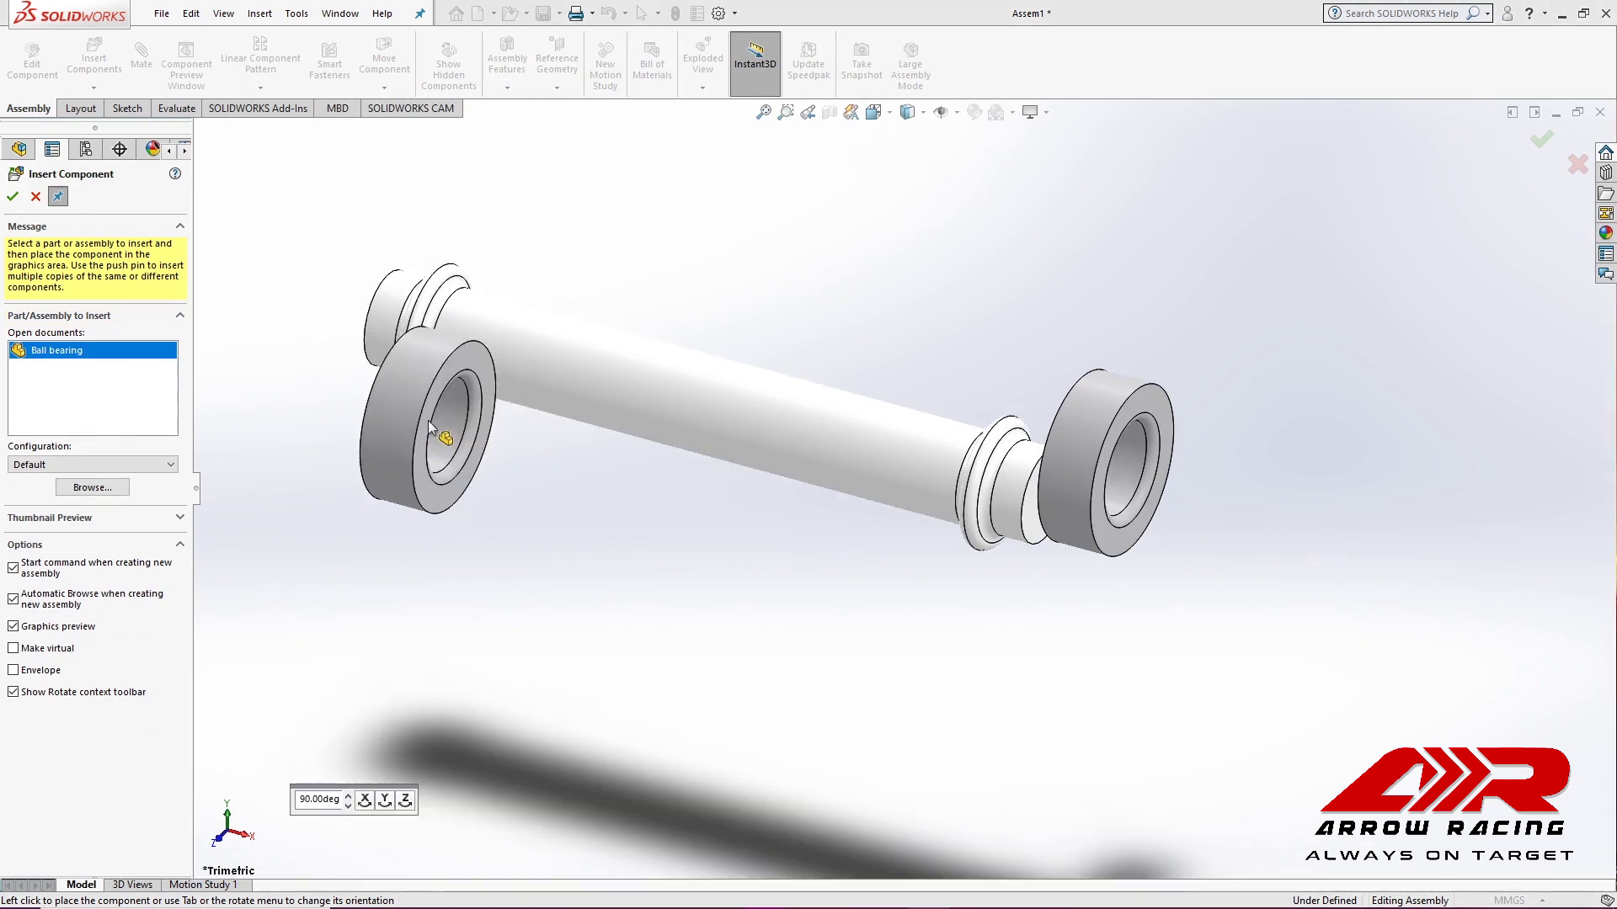
click(431, 429)
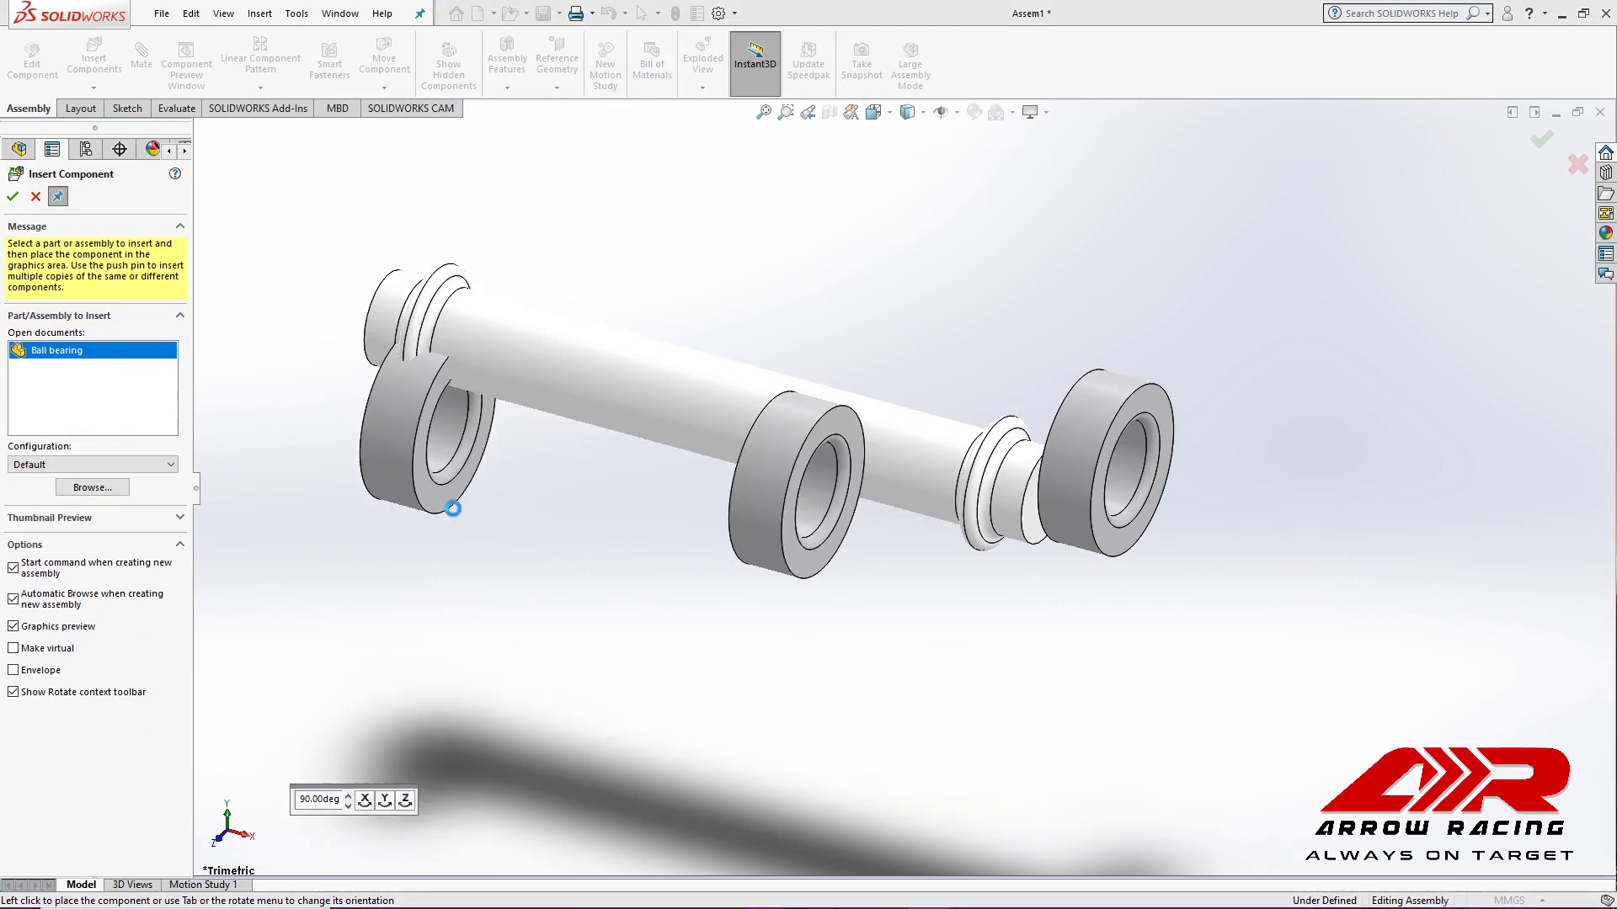
click(59, 197)
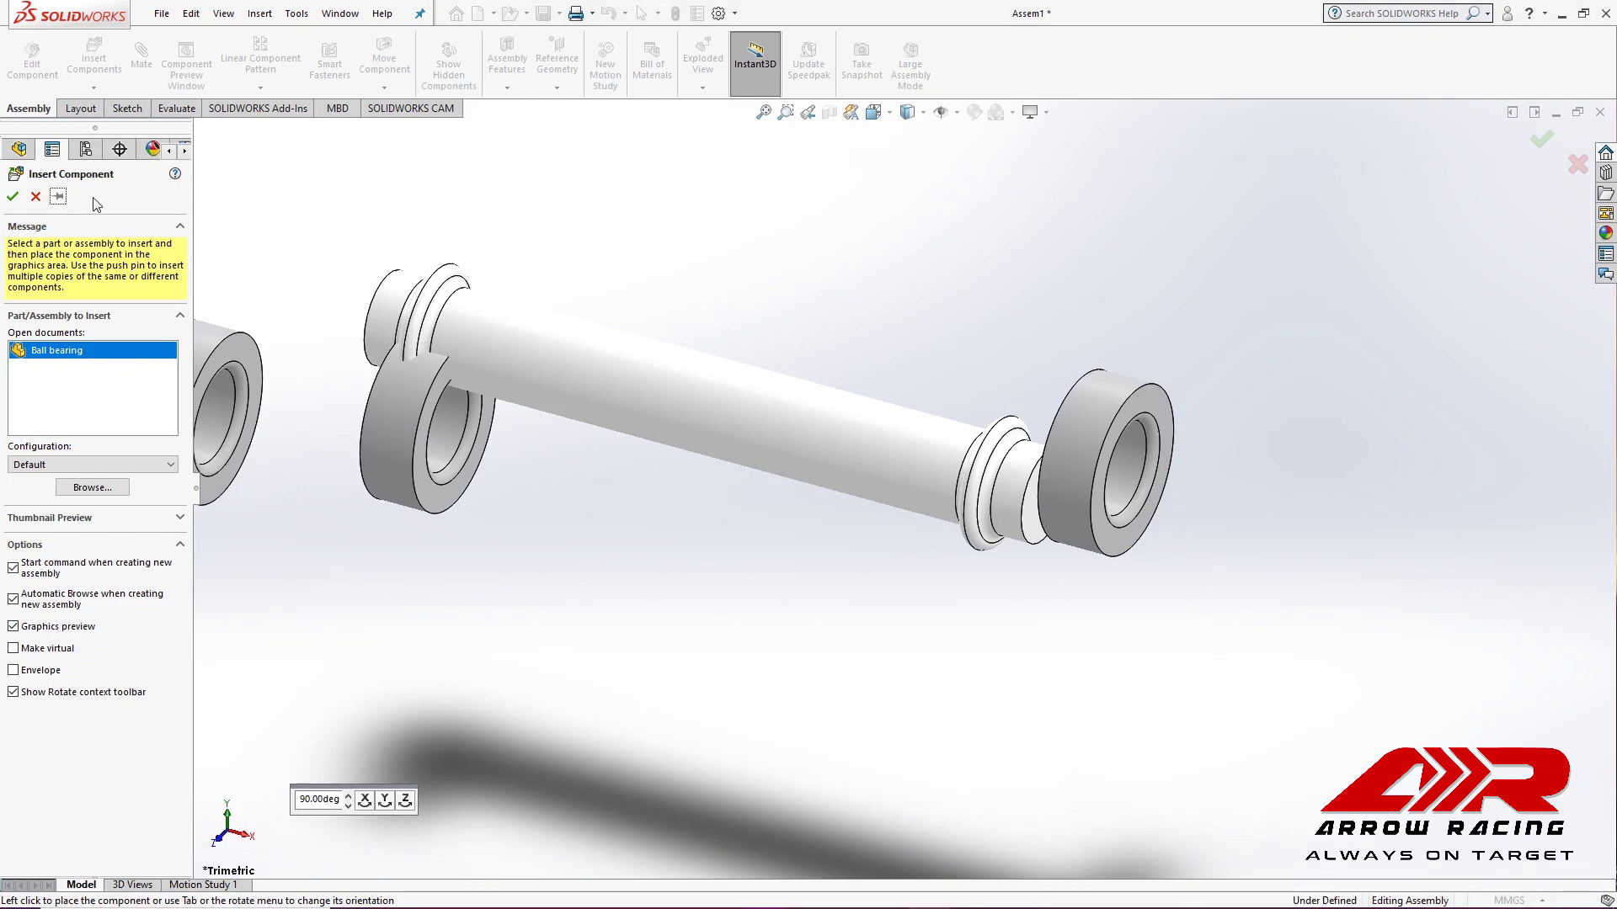
click(13, 199)
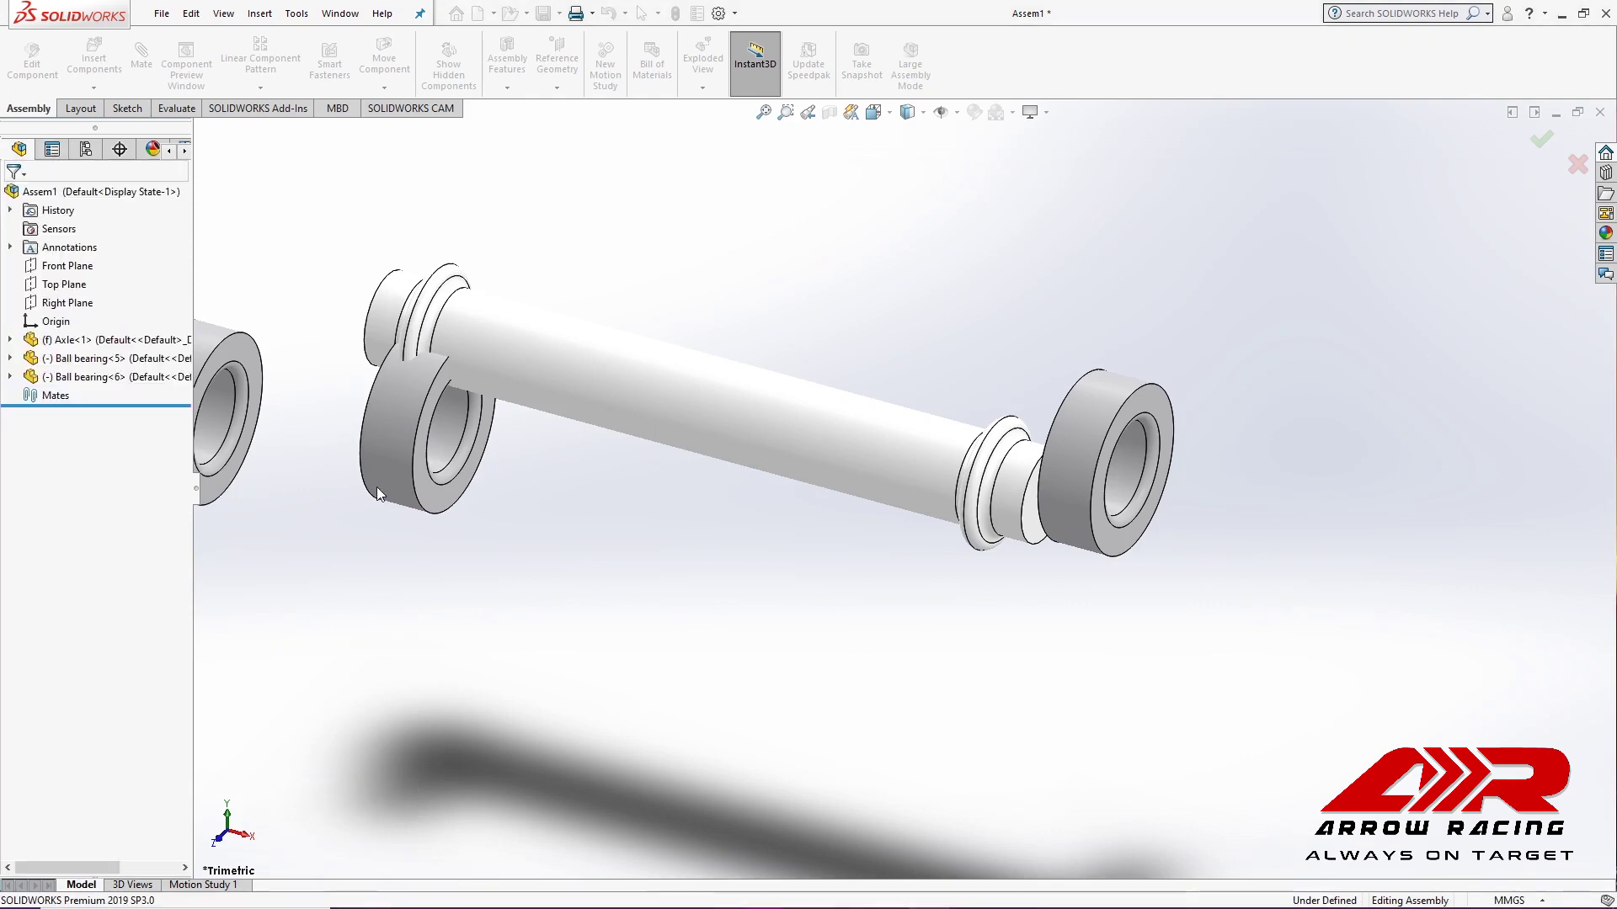
Step: Add a concentric mate between the first bearing's outer cylindrical face and the nearby end journal of the axle
scroll(1010, 614, up, 1)
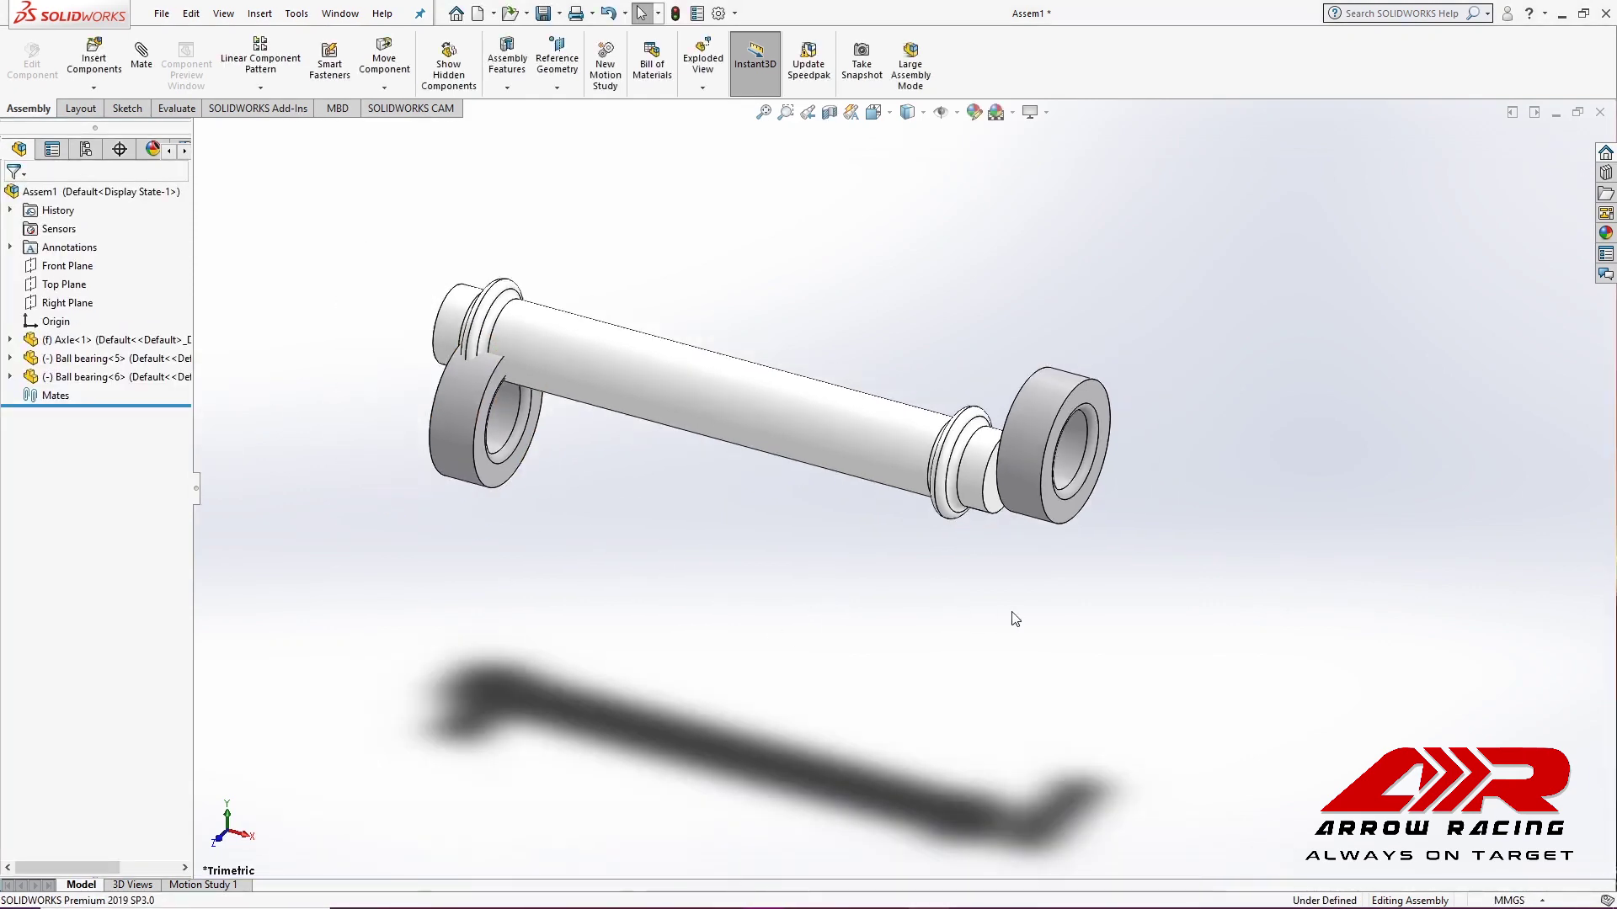
scroll(993, 516, down, 3)
scroll(993, 515, up, 1)
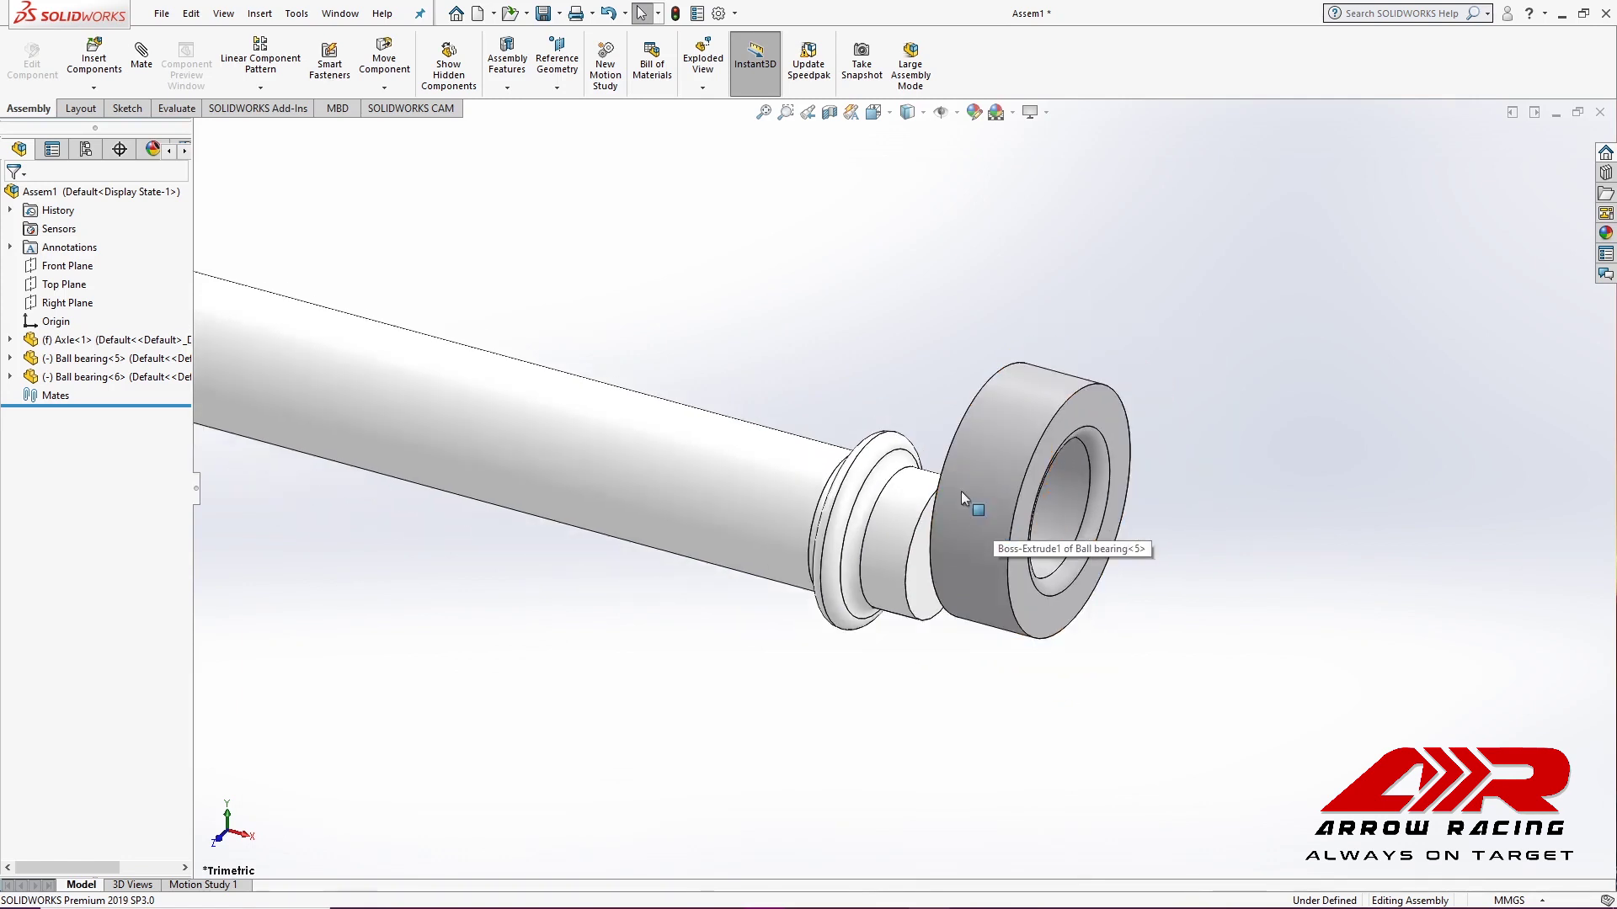
middle_drag(1012, 443, 886, 418)
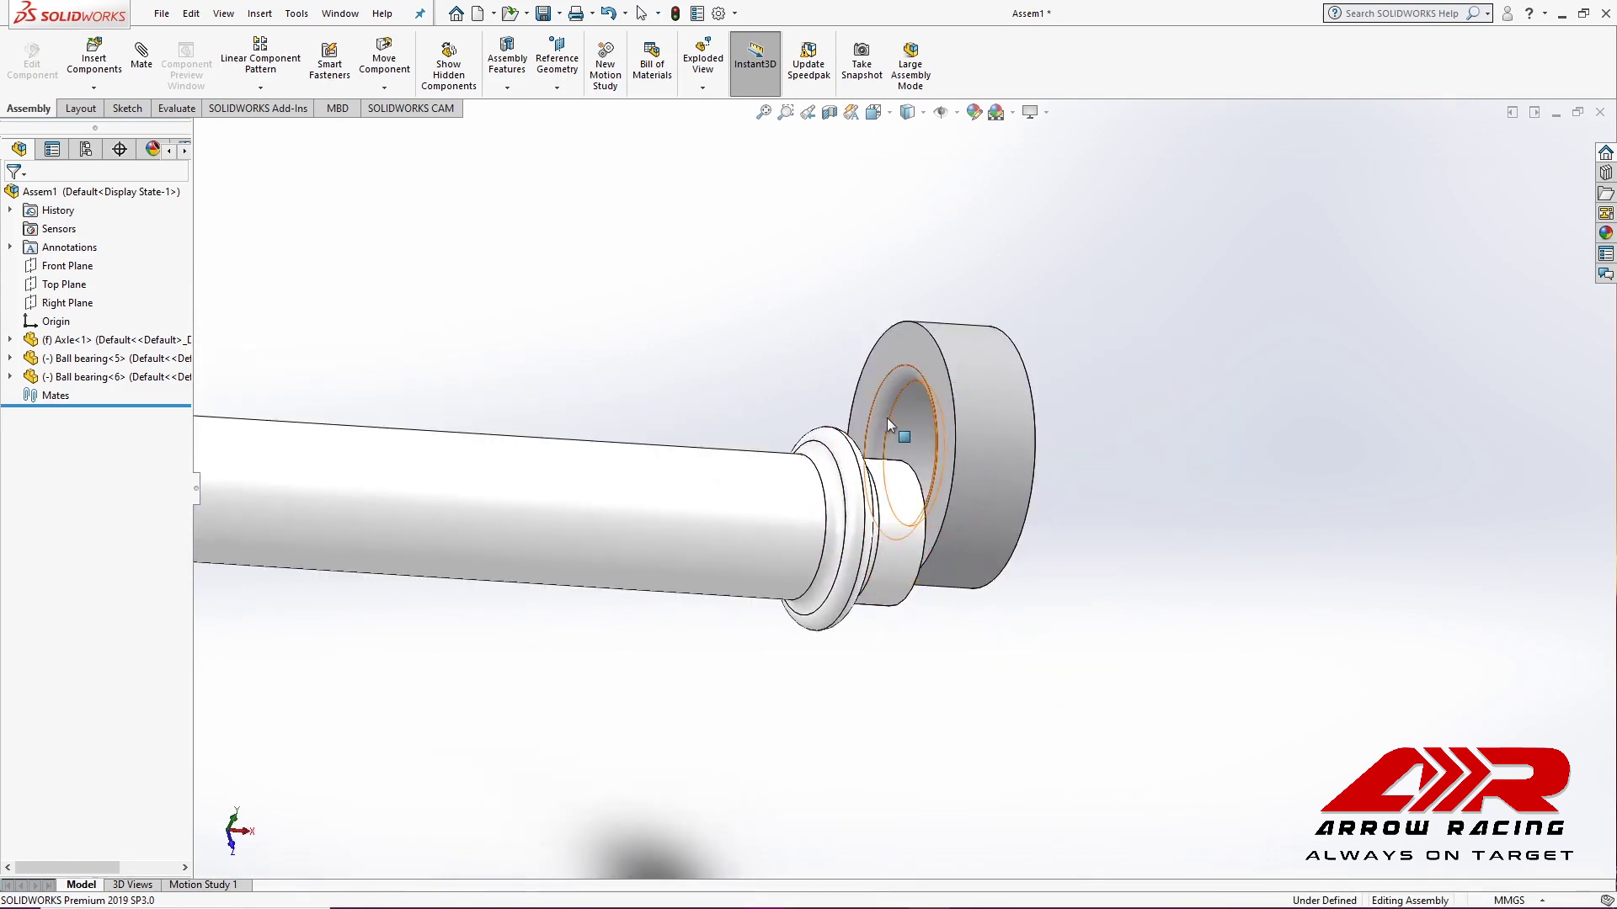
click(952, 341)
ctrl+click(901, 512)
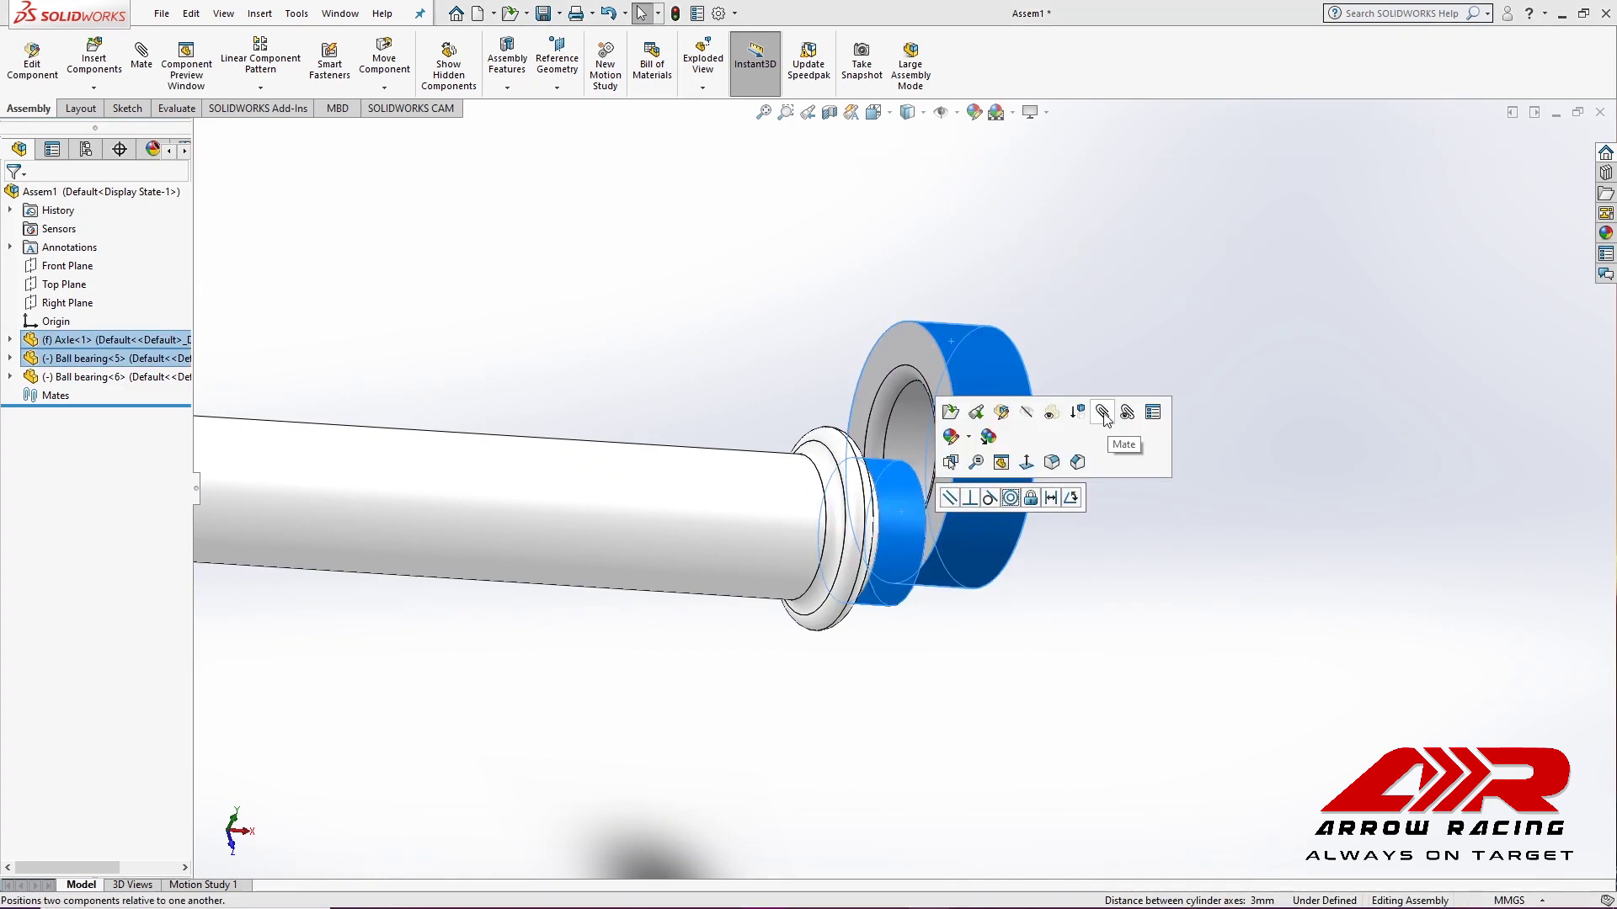
click(1103, 413)
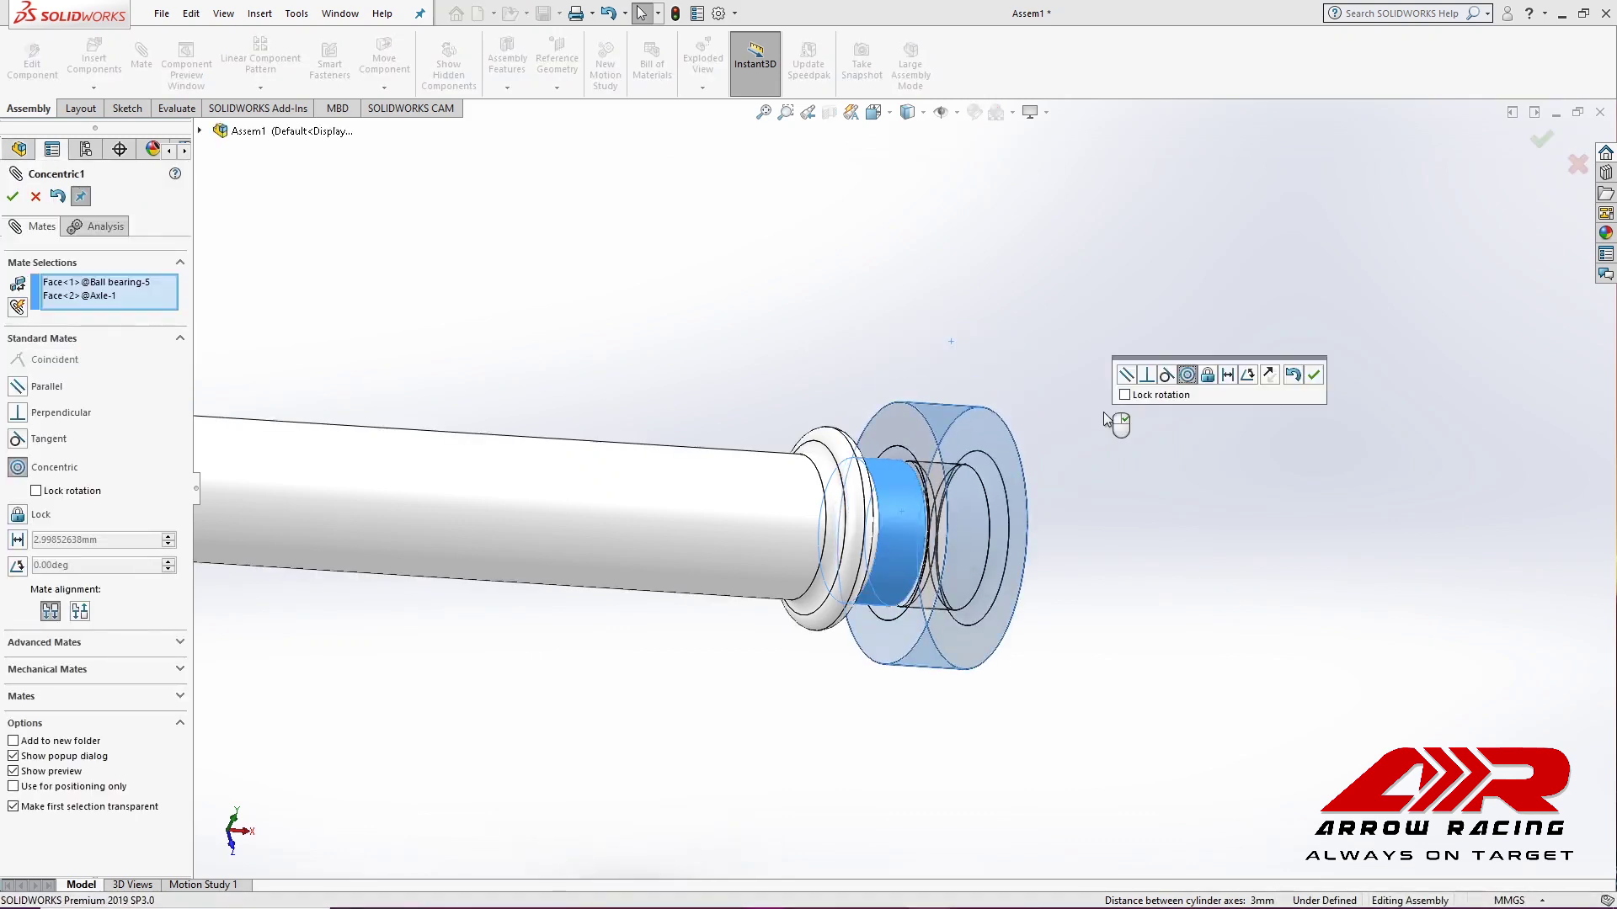
right_click(1104, 415)
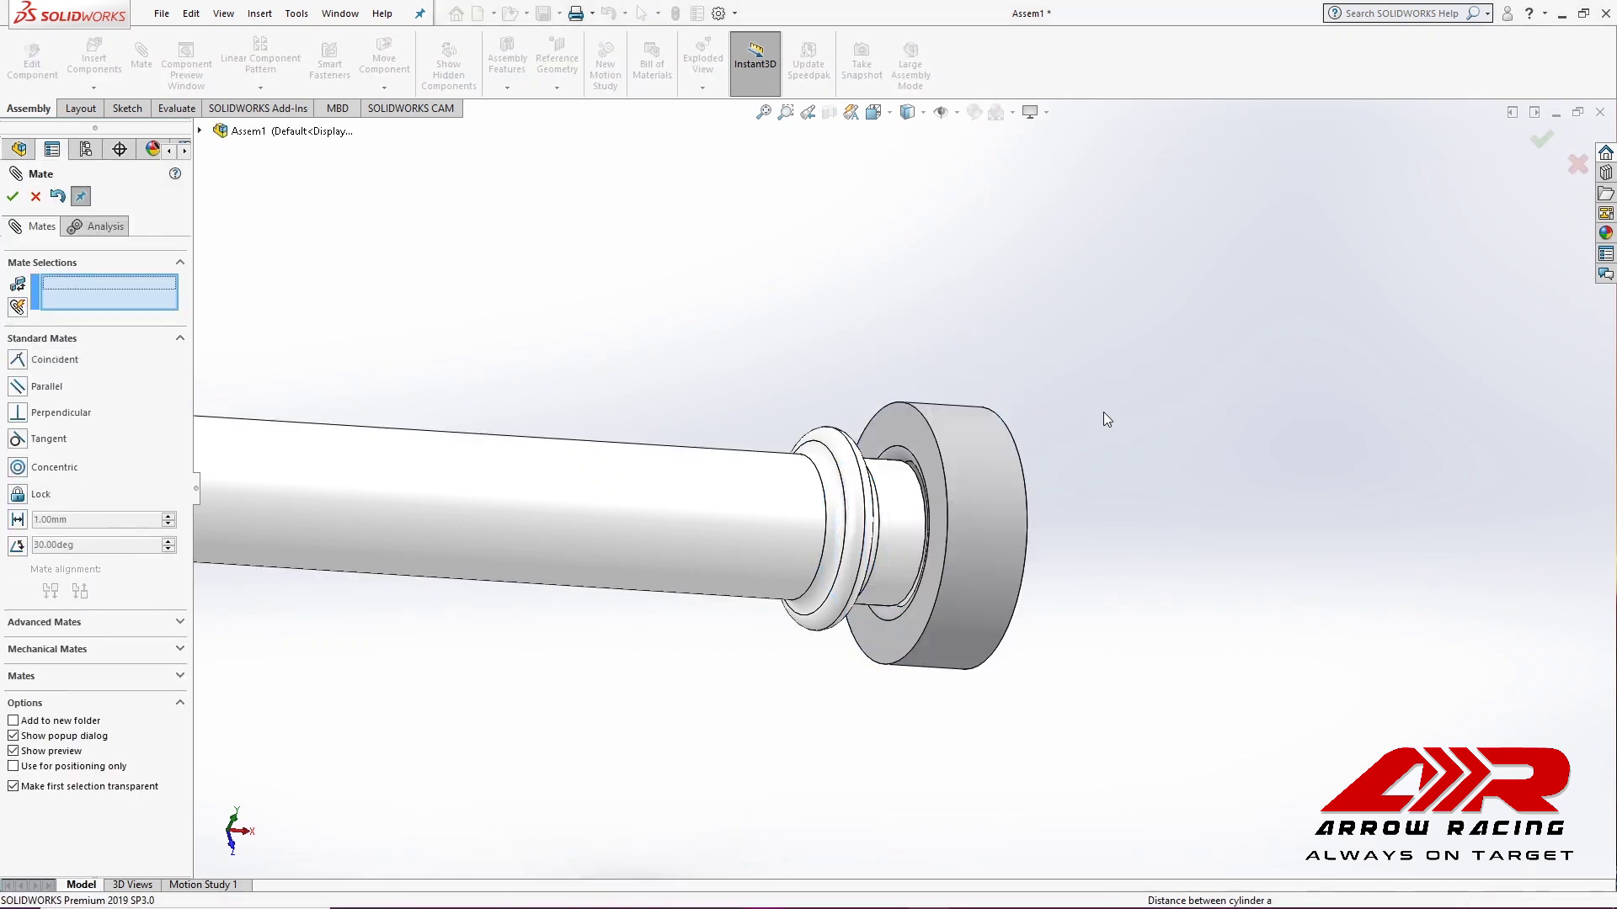
right_click(1104, 413)
Step: Add a coincident mate between the axle collar's circular edge and the first bearing's inward-facing flat face
scroll(876, 434, down, 3)
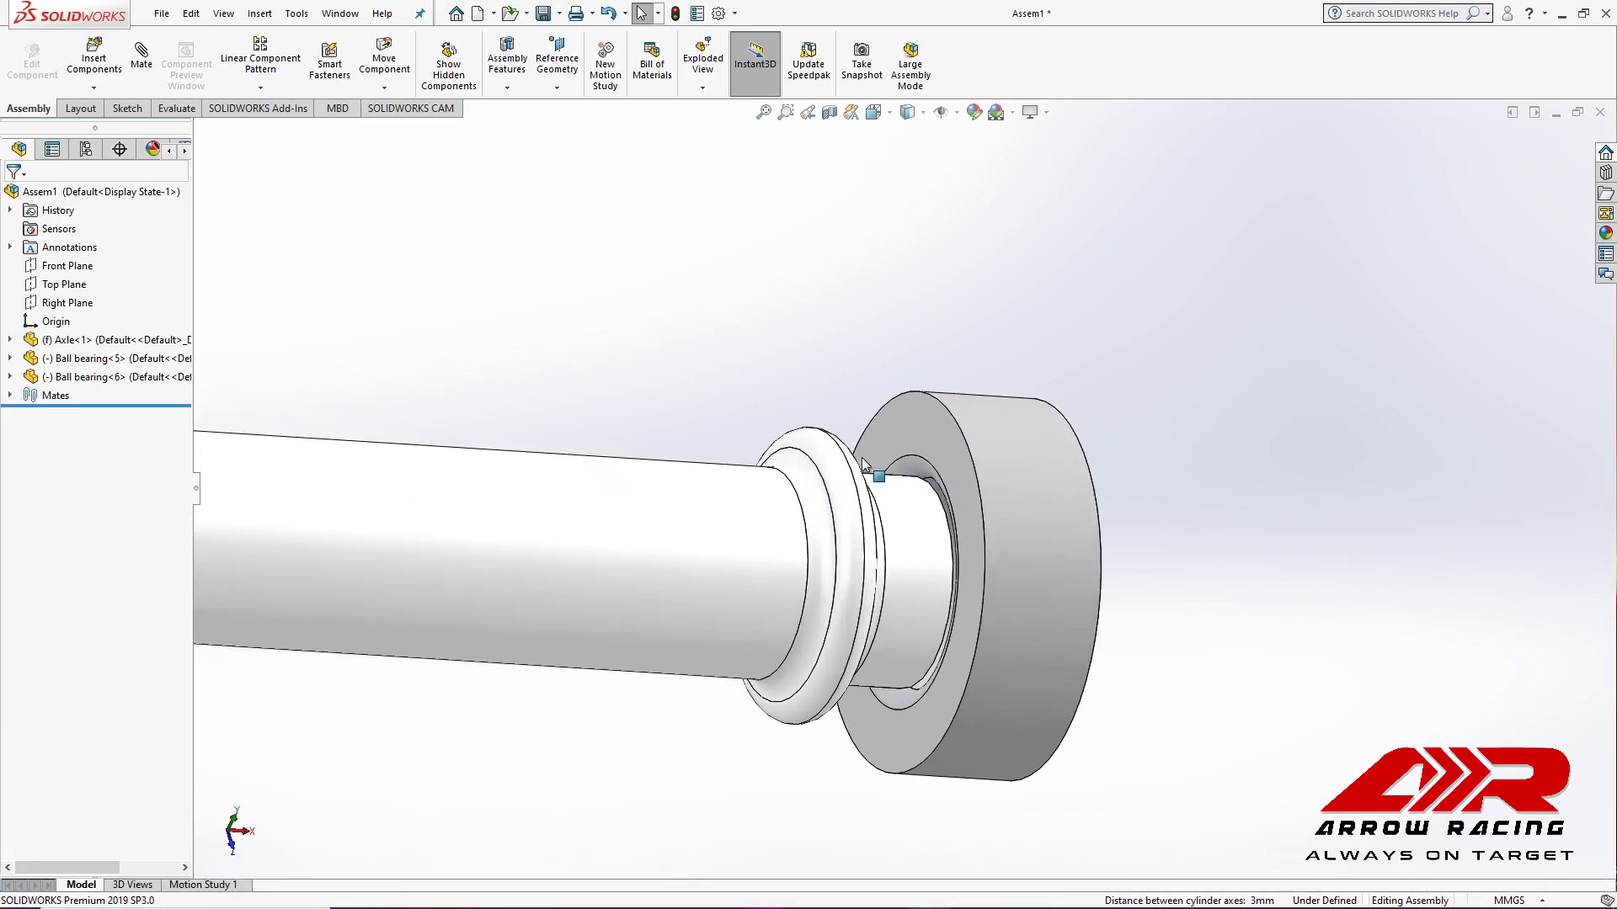
click(855, 477)
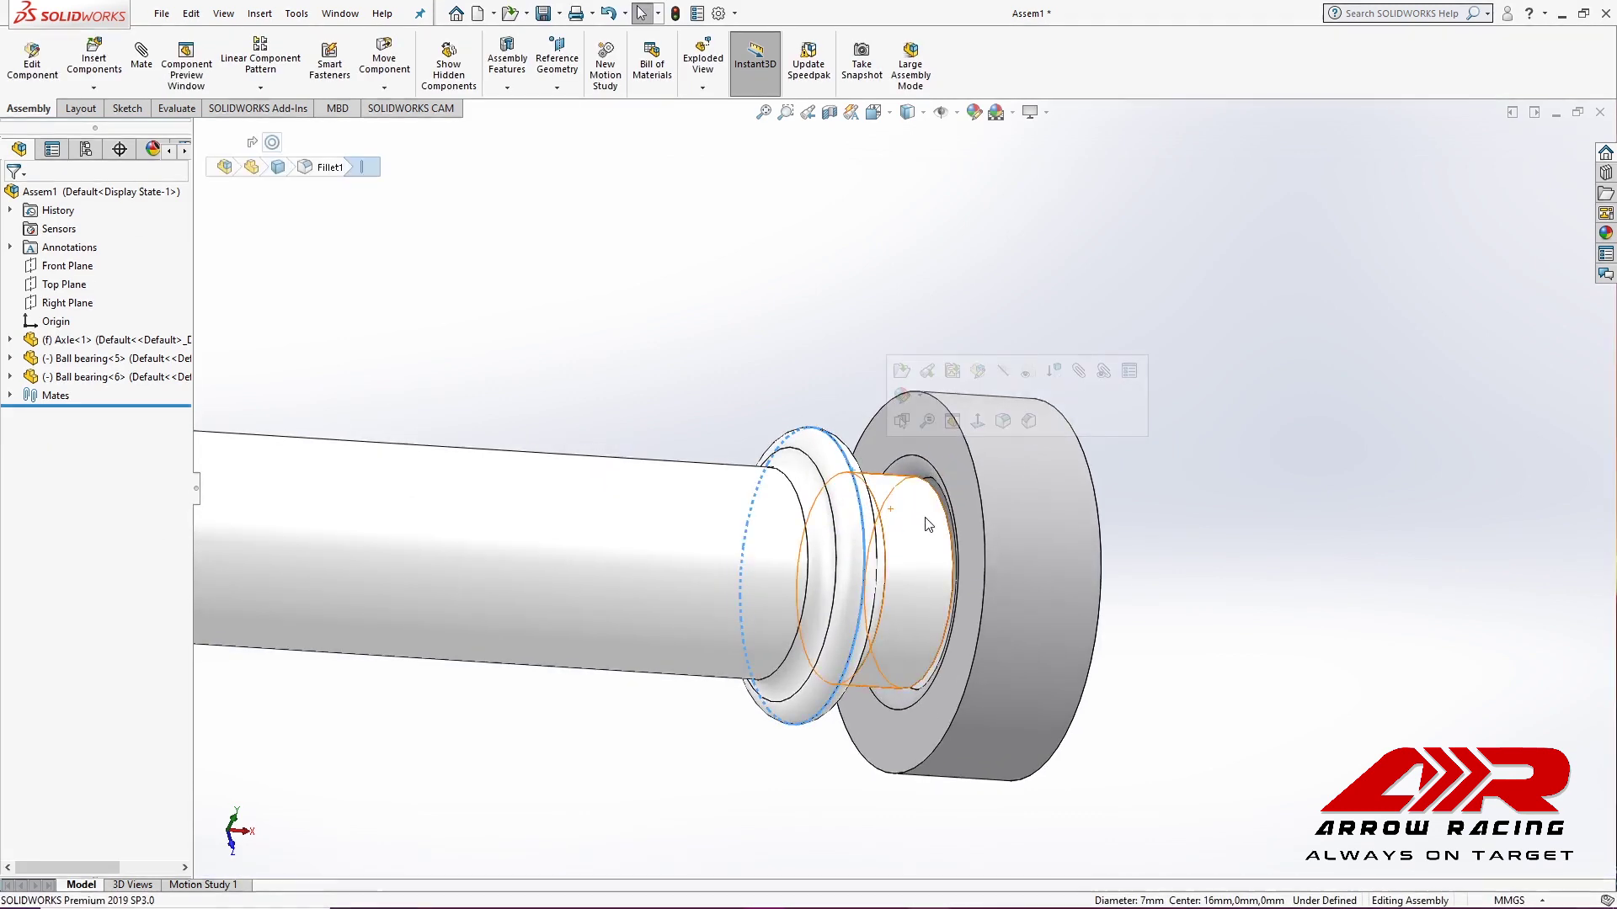
ctrl+click(957, 463)
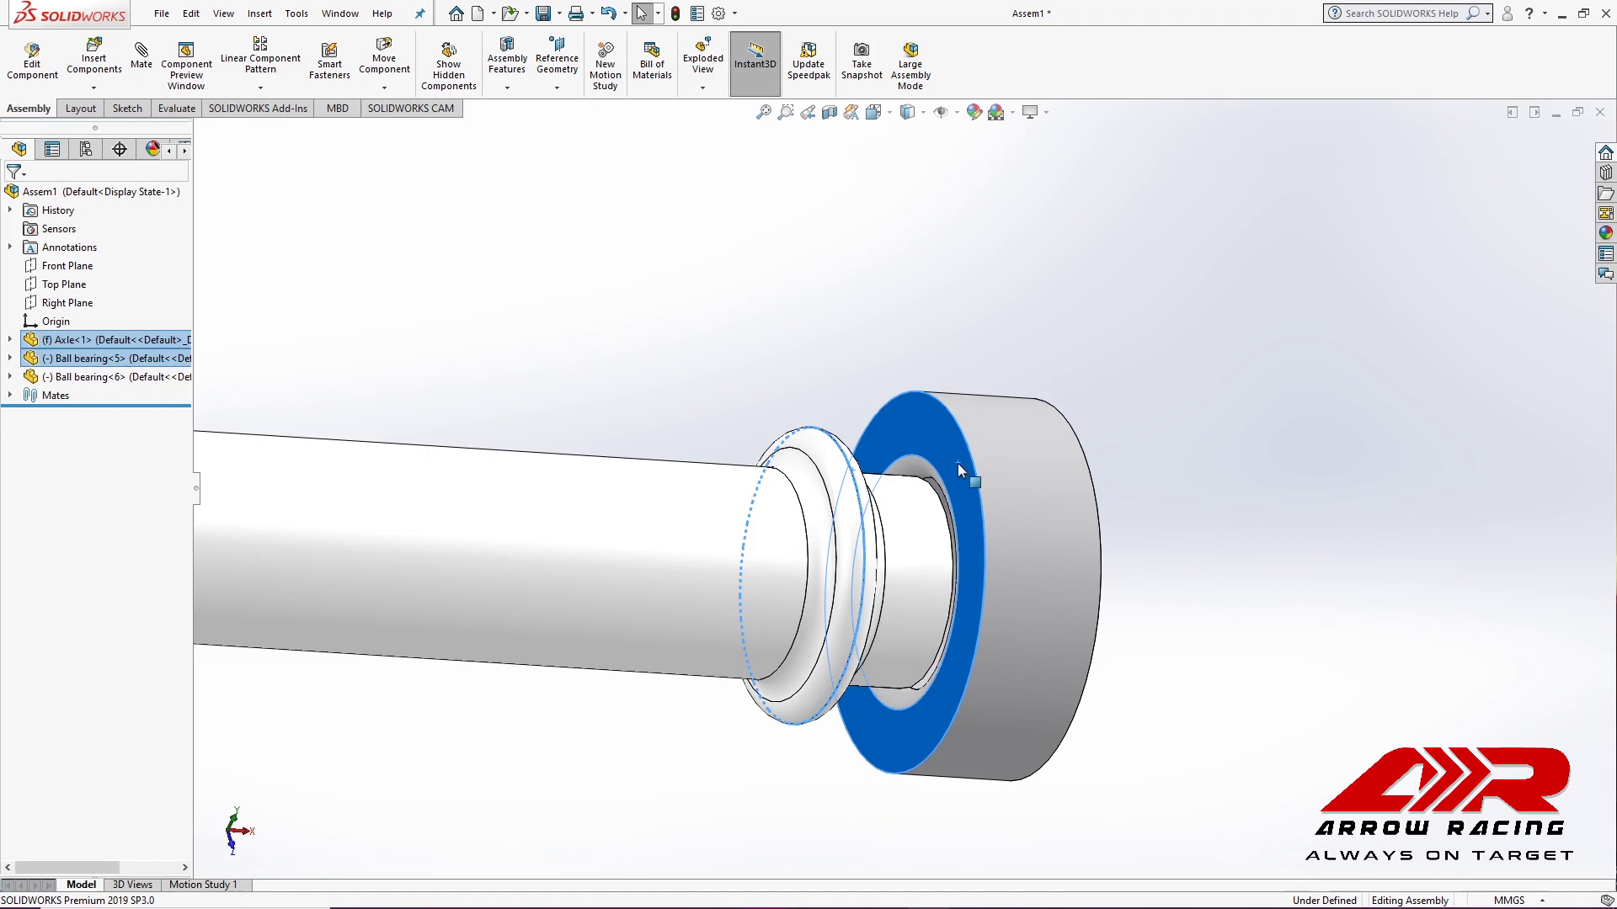
click(1159, 365)
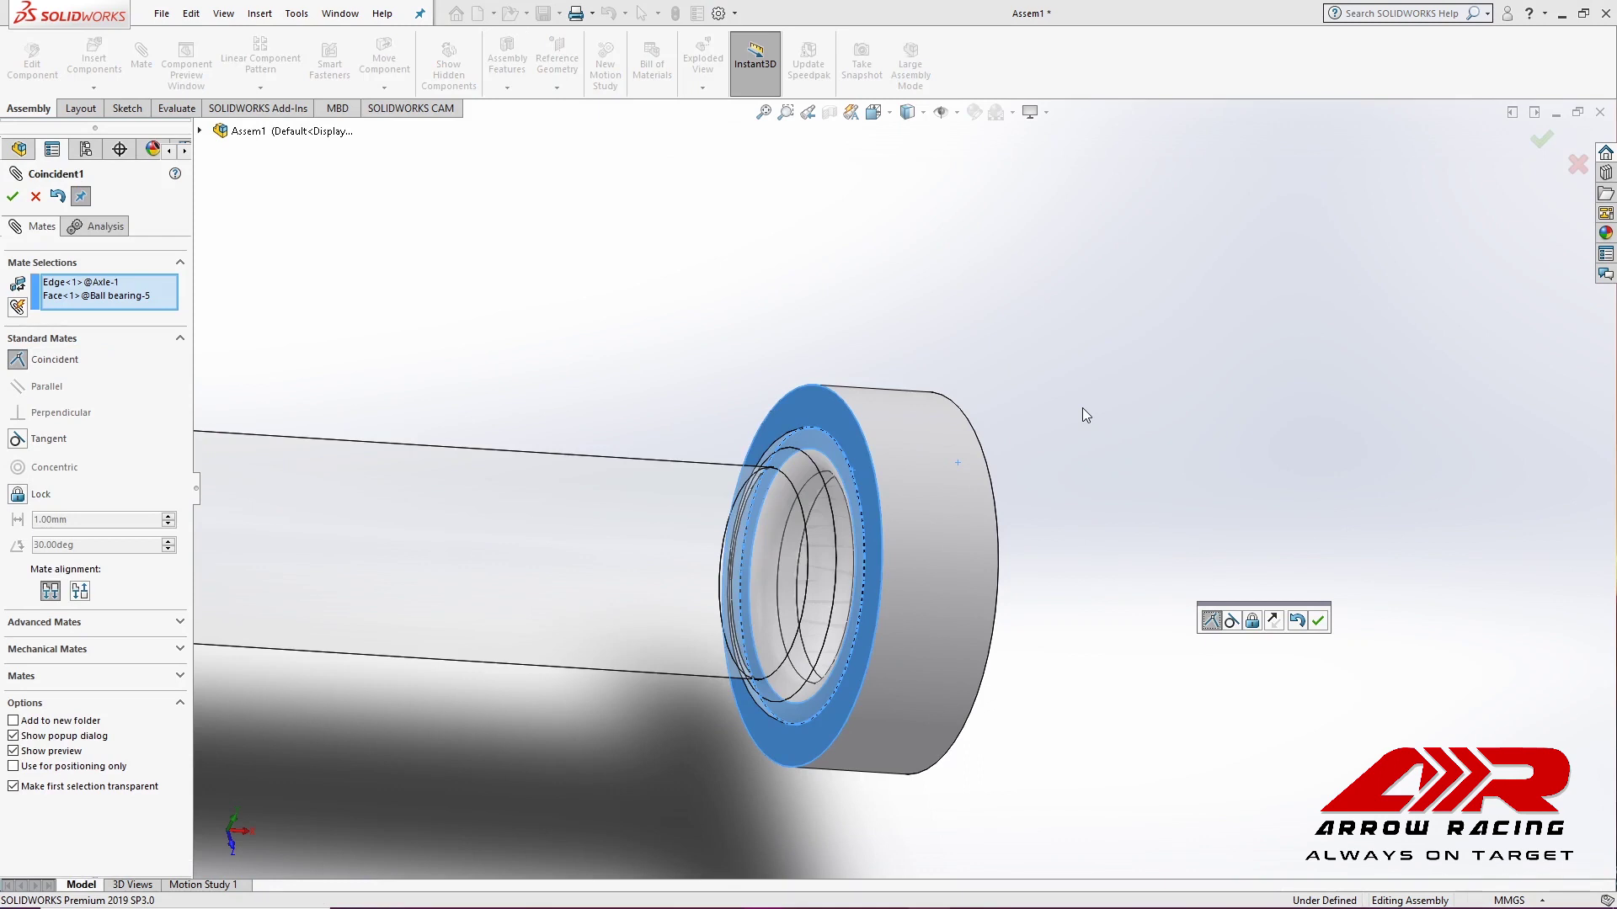
key(Return)
key(Escape)
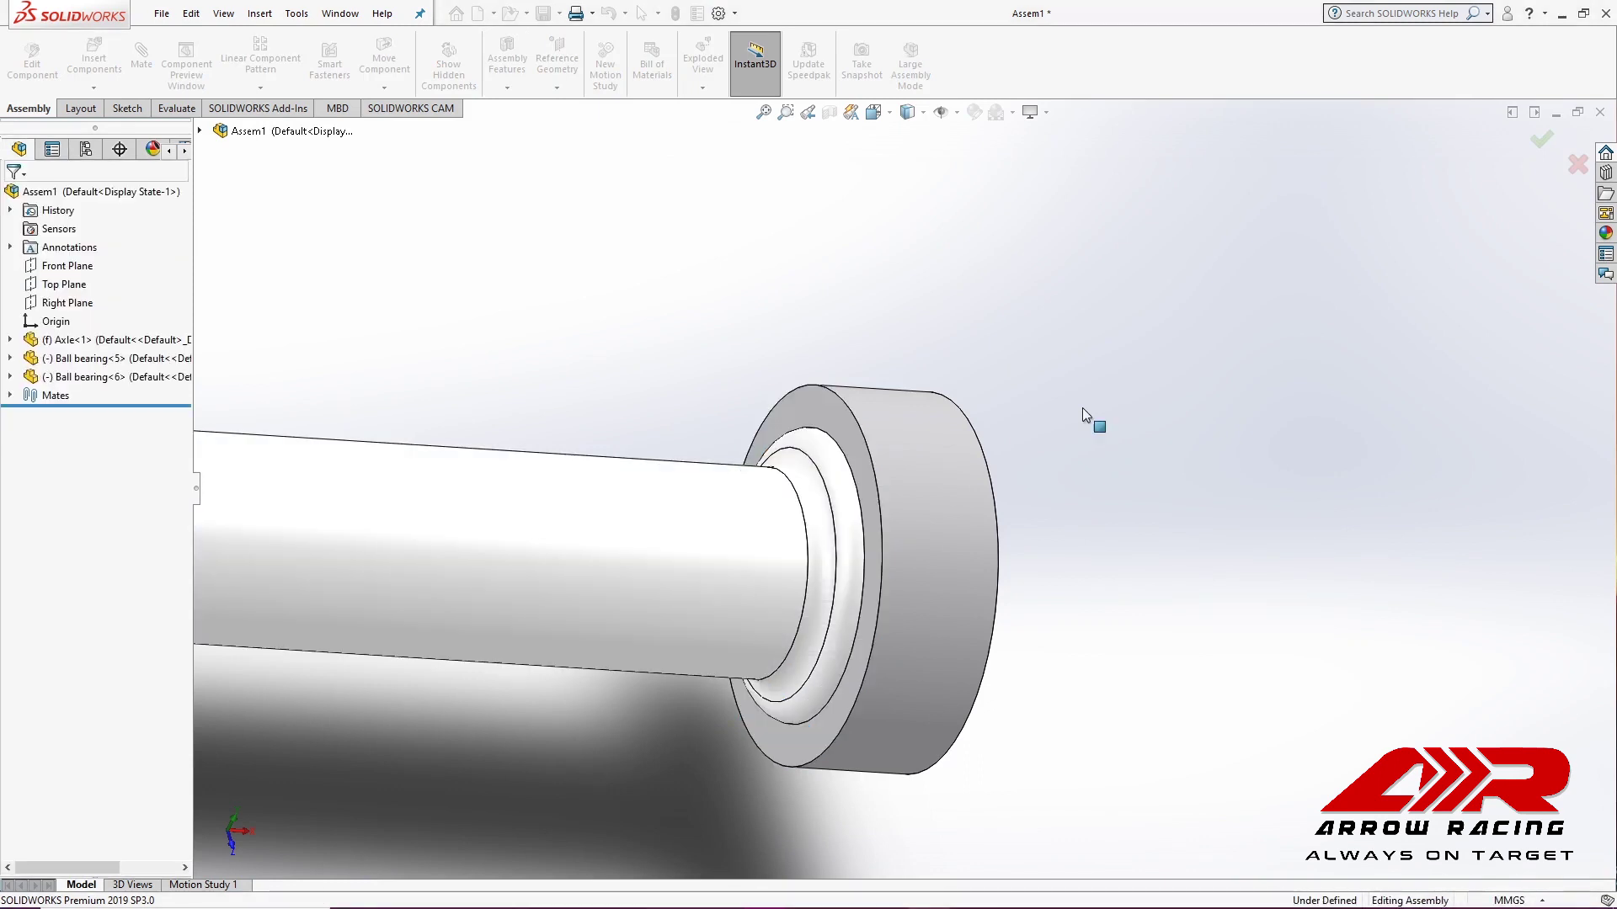
Step: Add a concentric mate between the second bearing's outer cylindrical face and the journal at the axle's other end
scroll(770, 445, up, 3)
scroll(770, 443, up, 3)
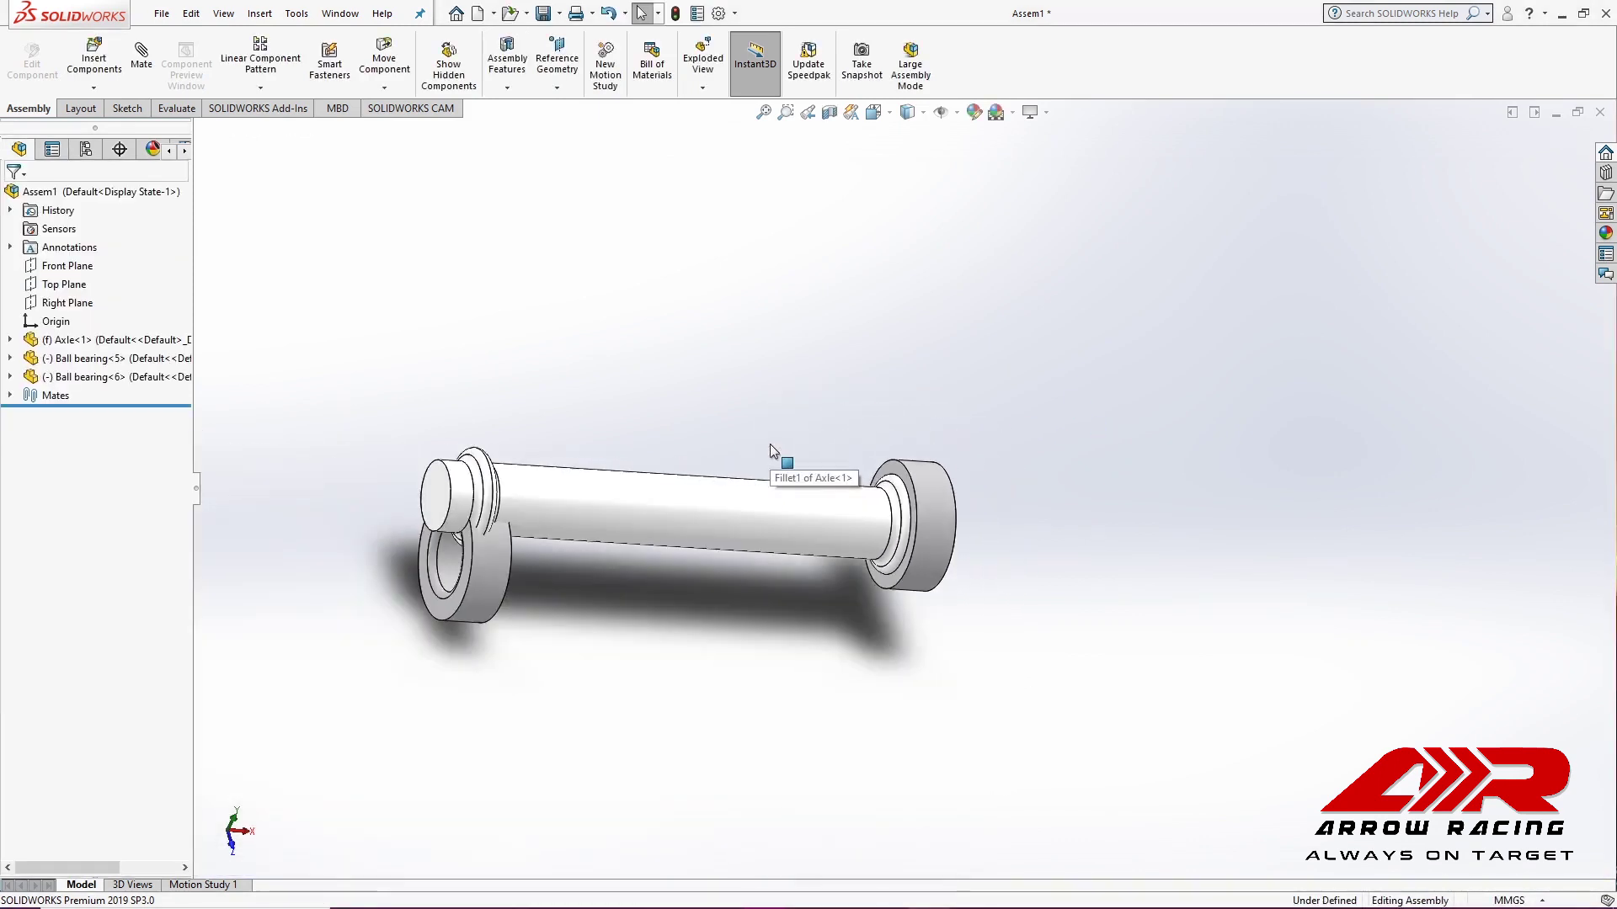
scroll(440, 561, down, 4)
click(568, 585)
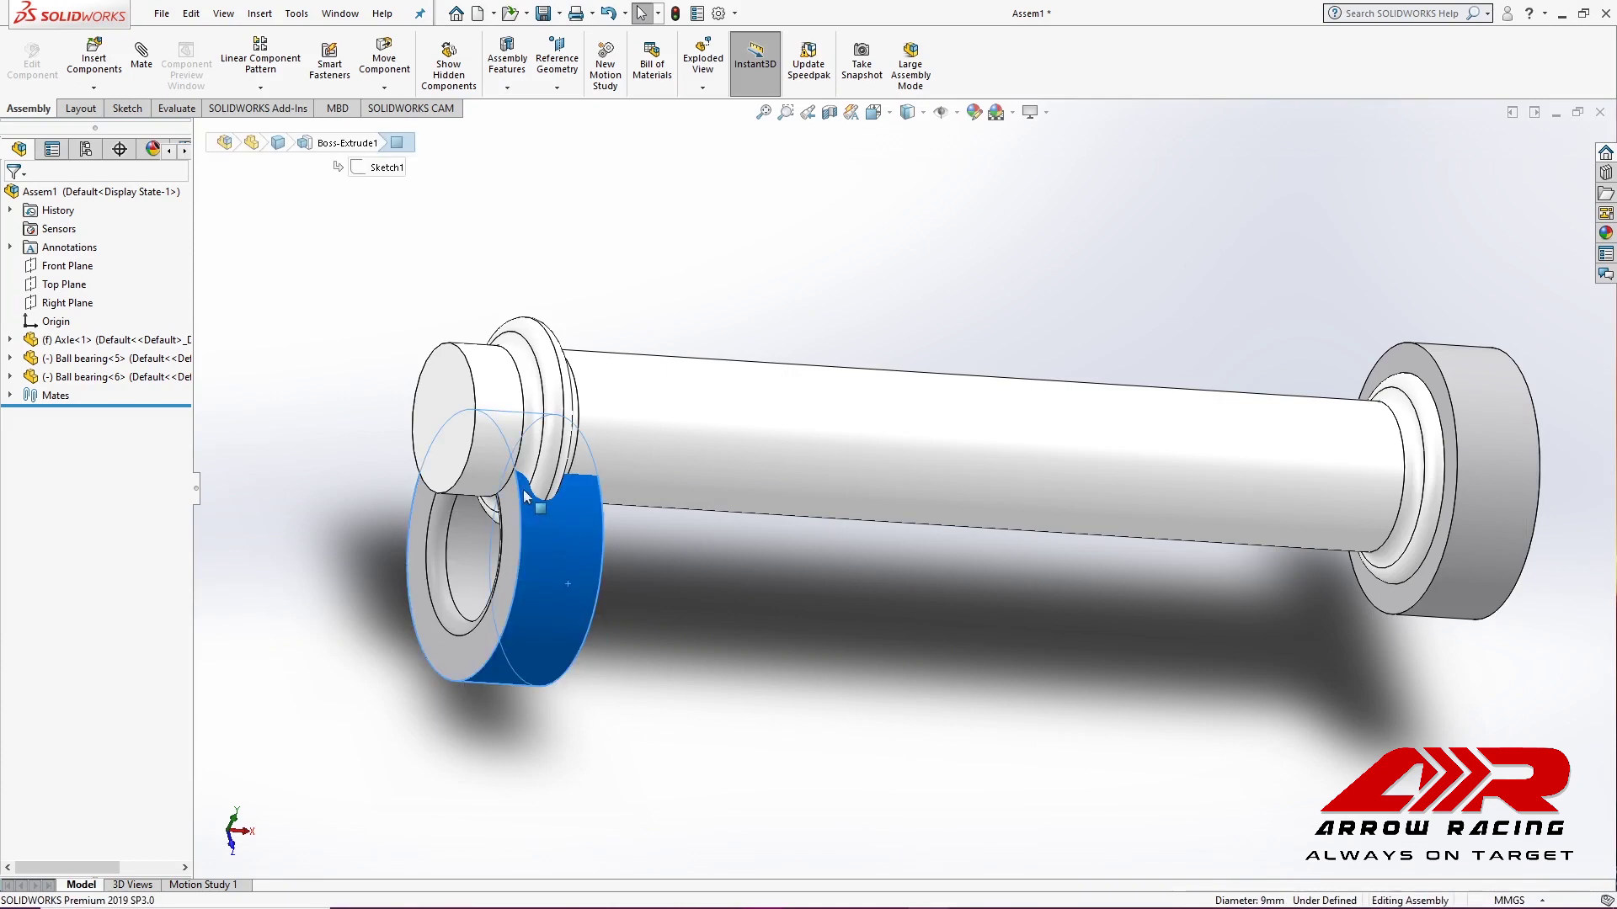
ctrl+click(497, 428)
click(699, 327)
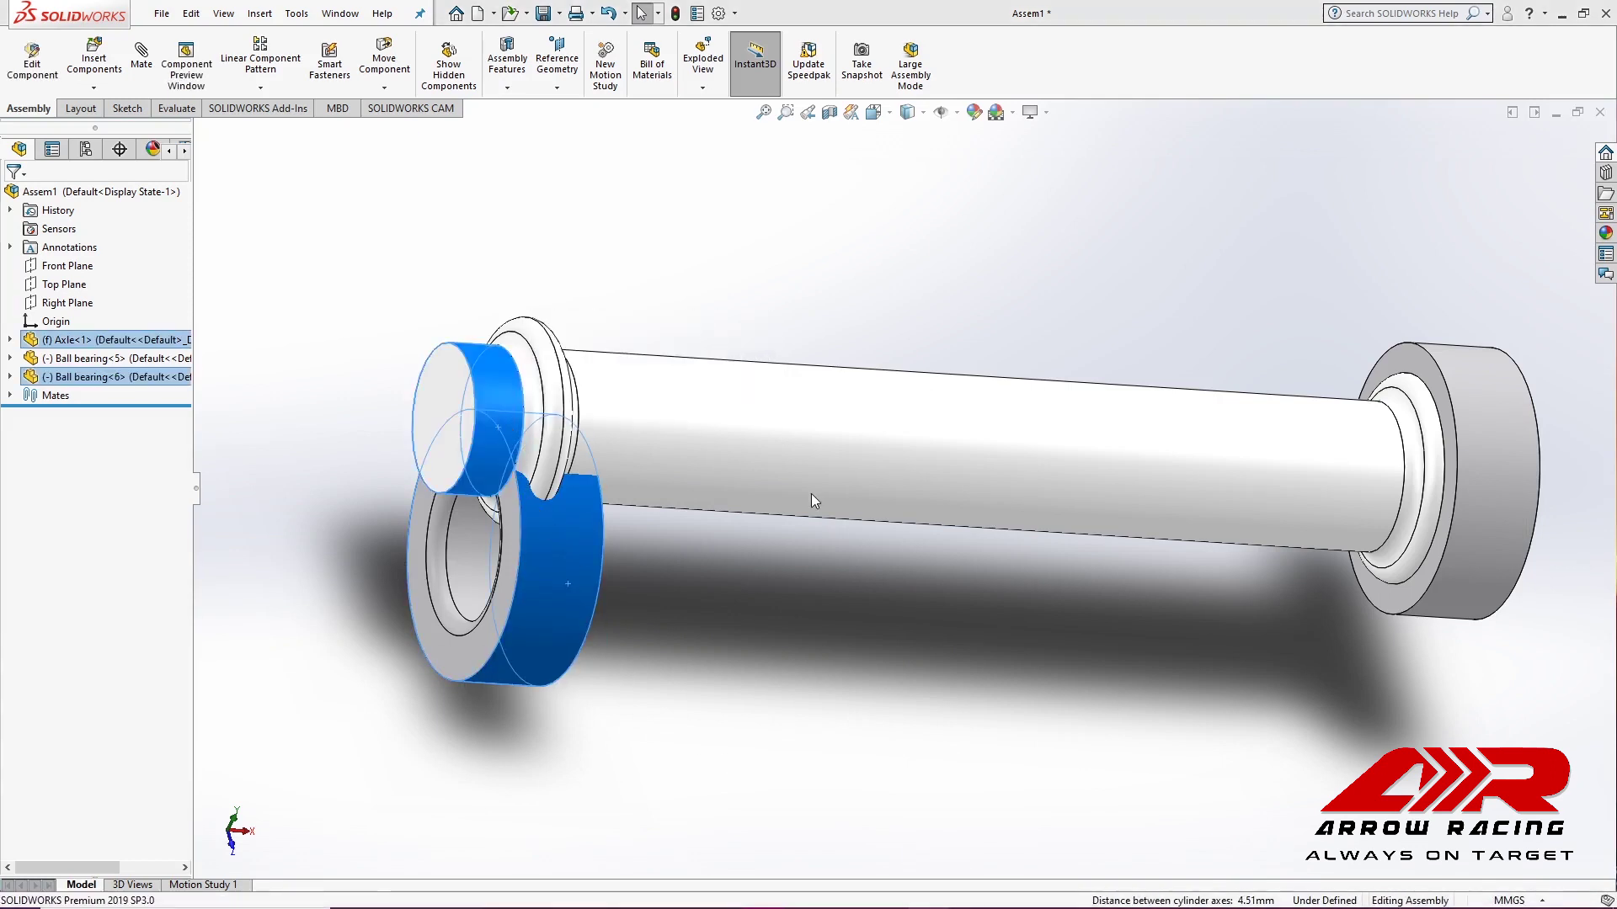
key(Return)
key(Return)
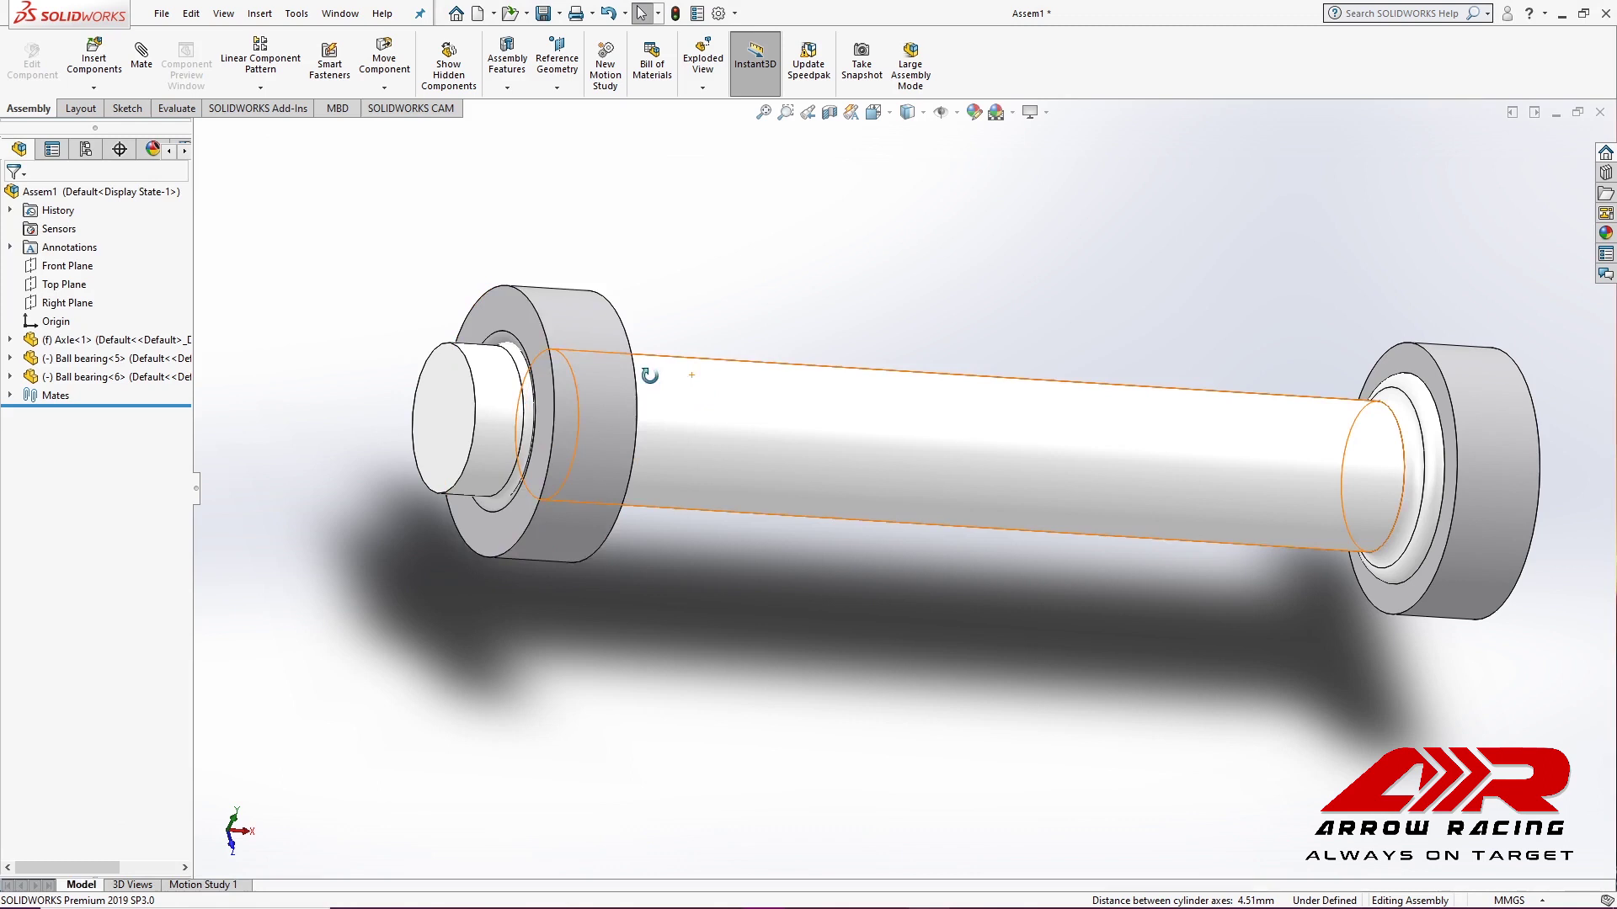
Step: Slide the second bearing outward along the axle and mate its inward-facing flat face coincident with the adjacent collar
middle_drag(649, 374, 471, 374)
drag(461, 373, 294, 368)
click(439, 314)
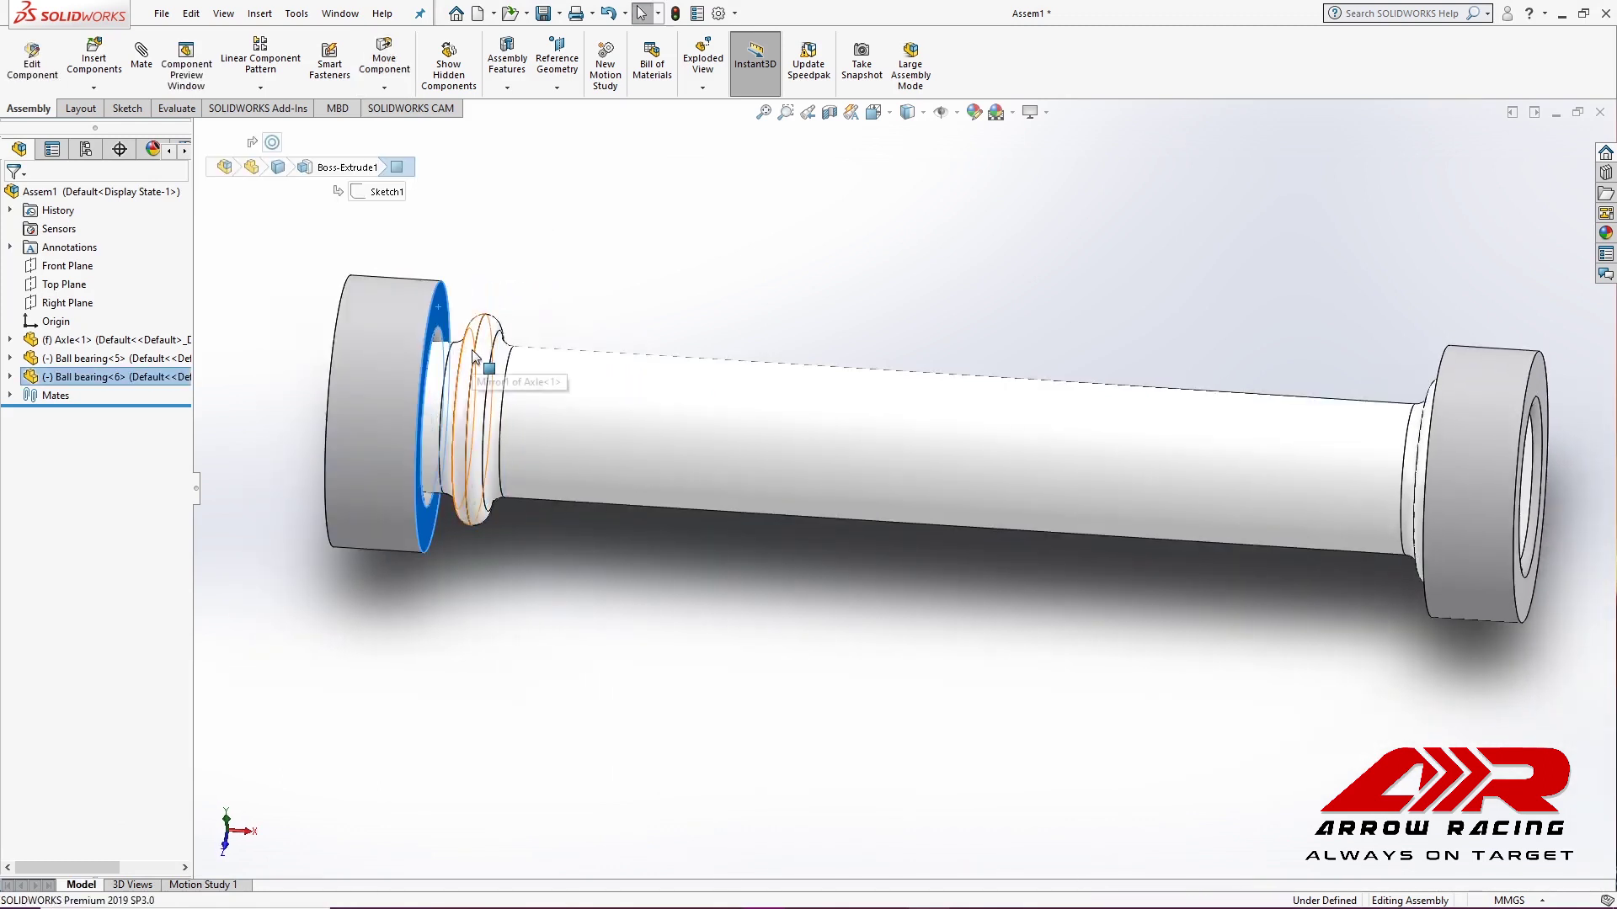
right_click(441, 309)
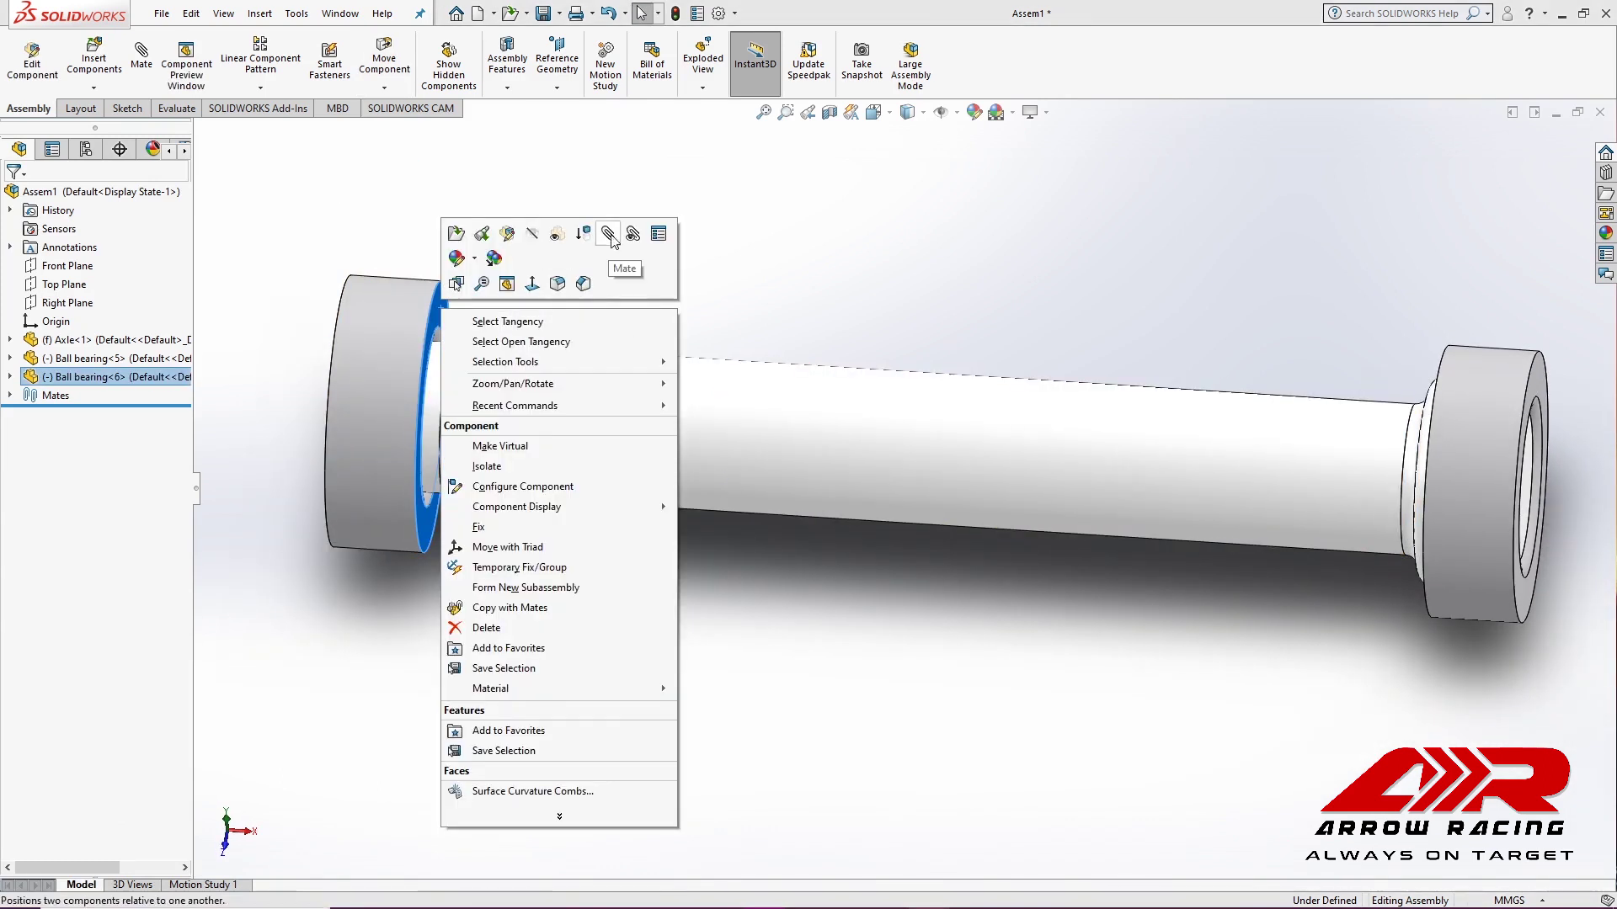
click(610, 237)
right_click(738, 581)
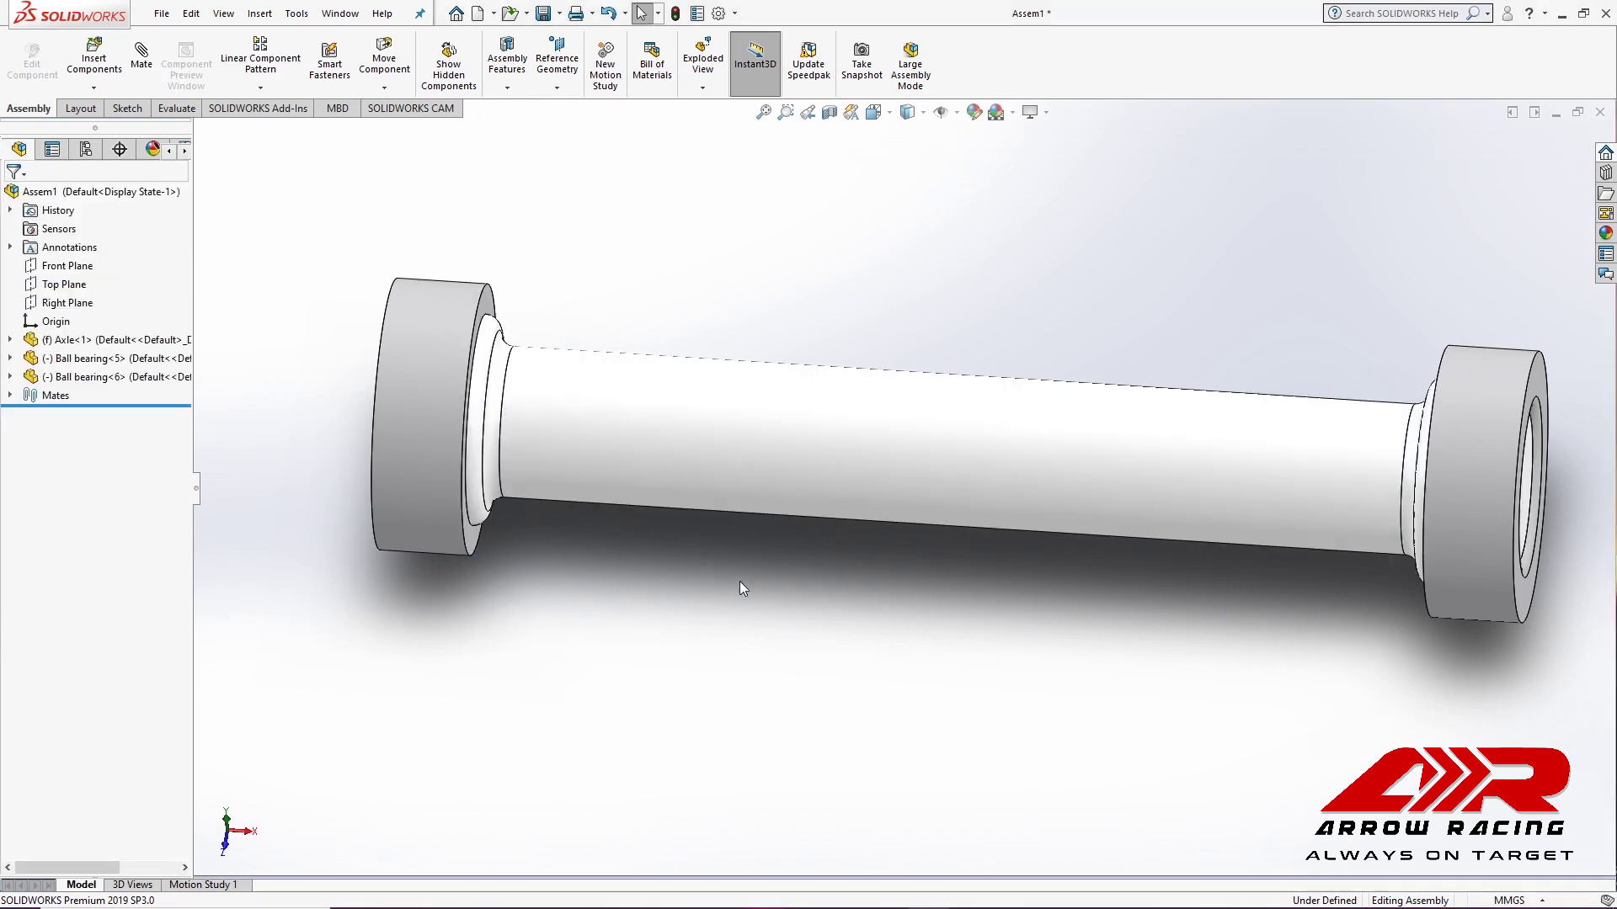
Step: Insert two copies of the Wheel part into the assembly, one near each end of the axle
scroll(743, 577, up, 5)
middle_drag(972, 530, 992, 566)
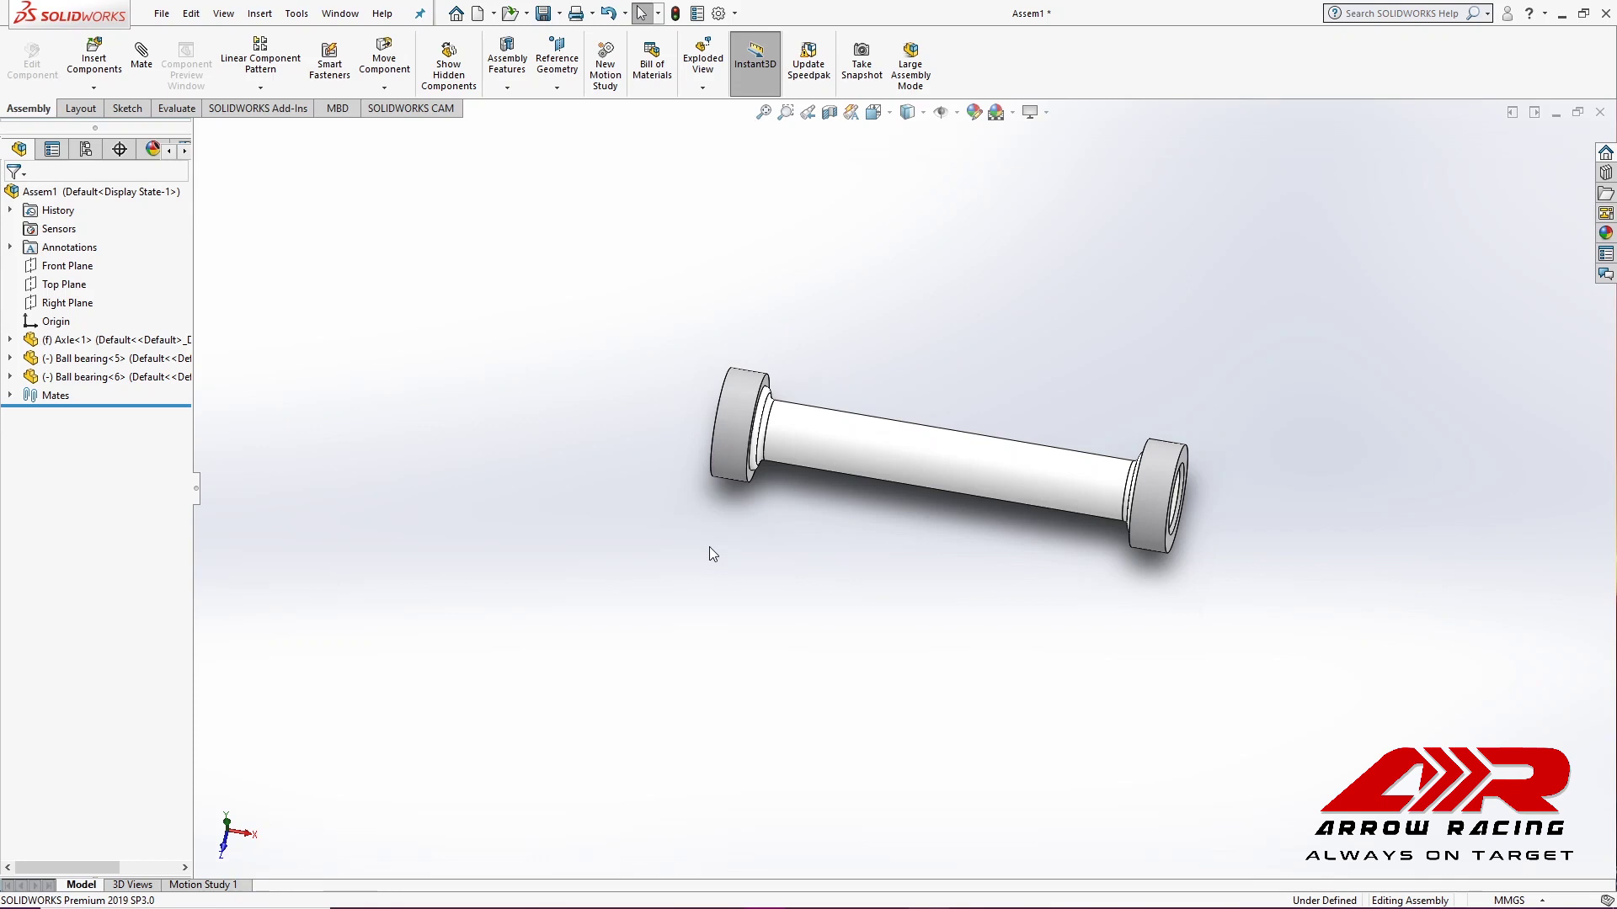
click(93, 63)
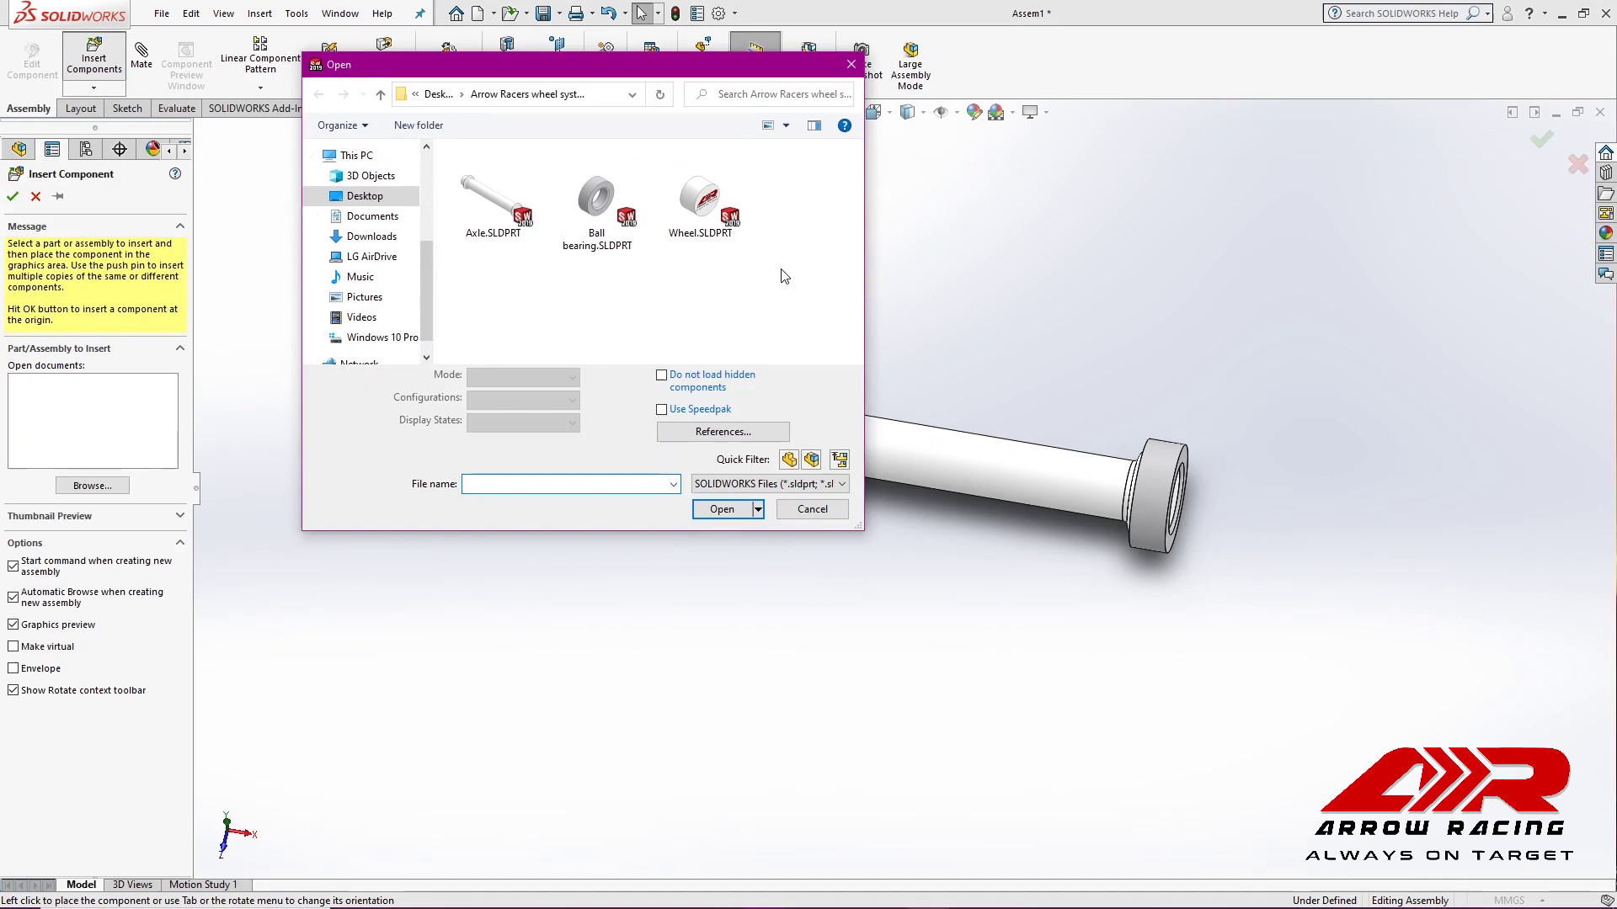
click(714, 226)
click(721, 508)
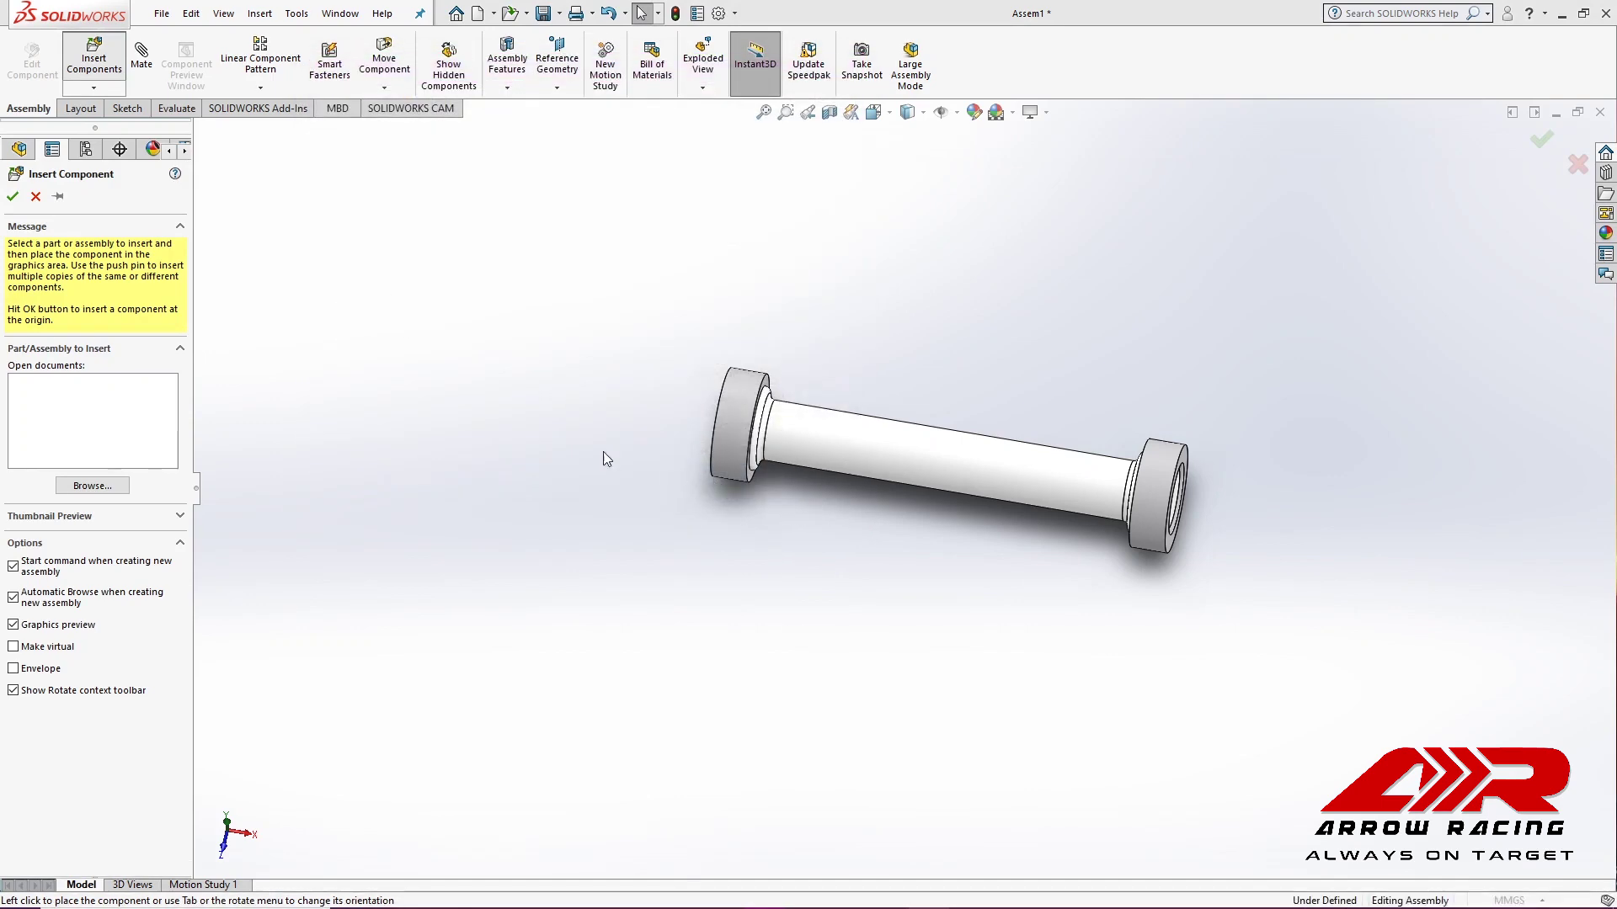
click(56, 197)
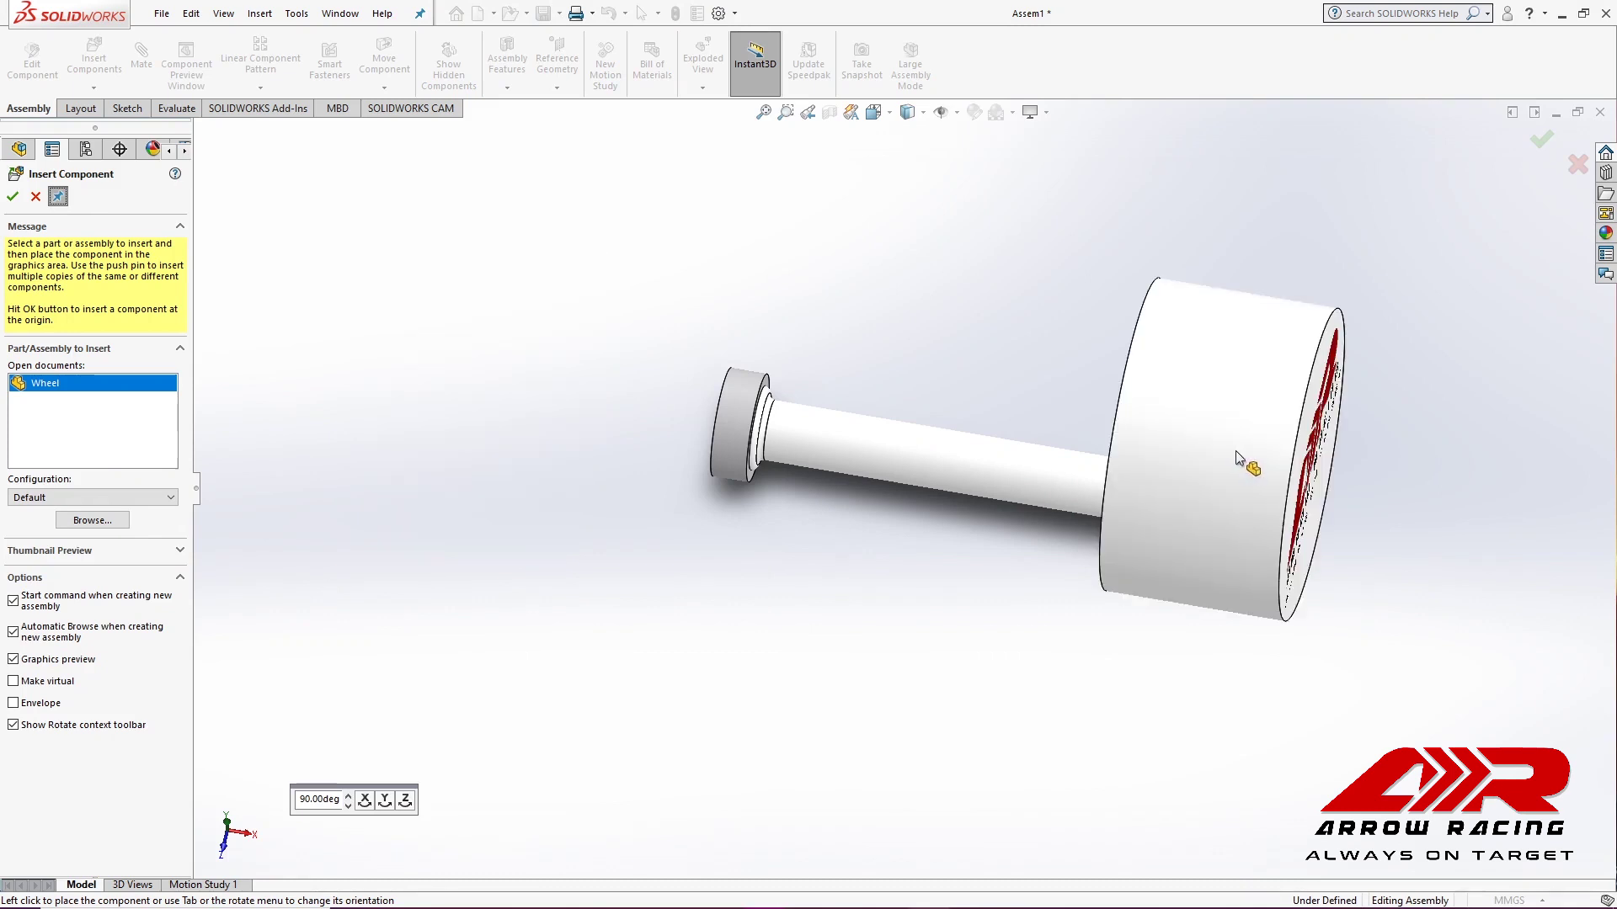
click(1255, 457)
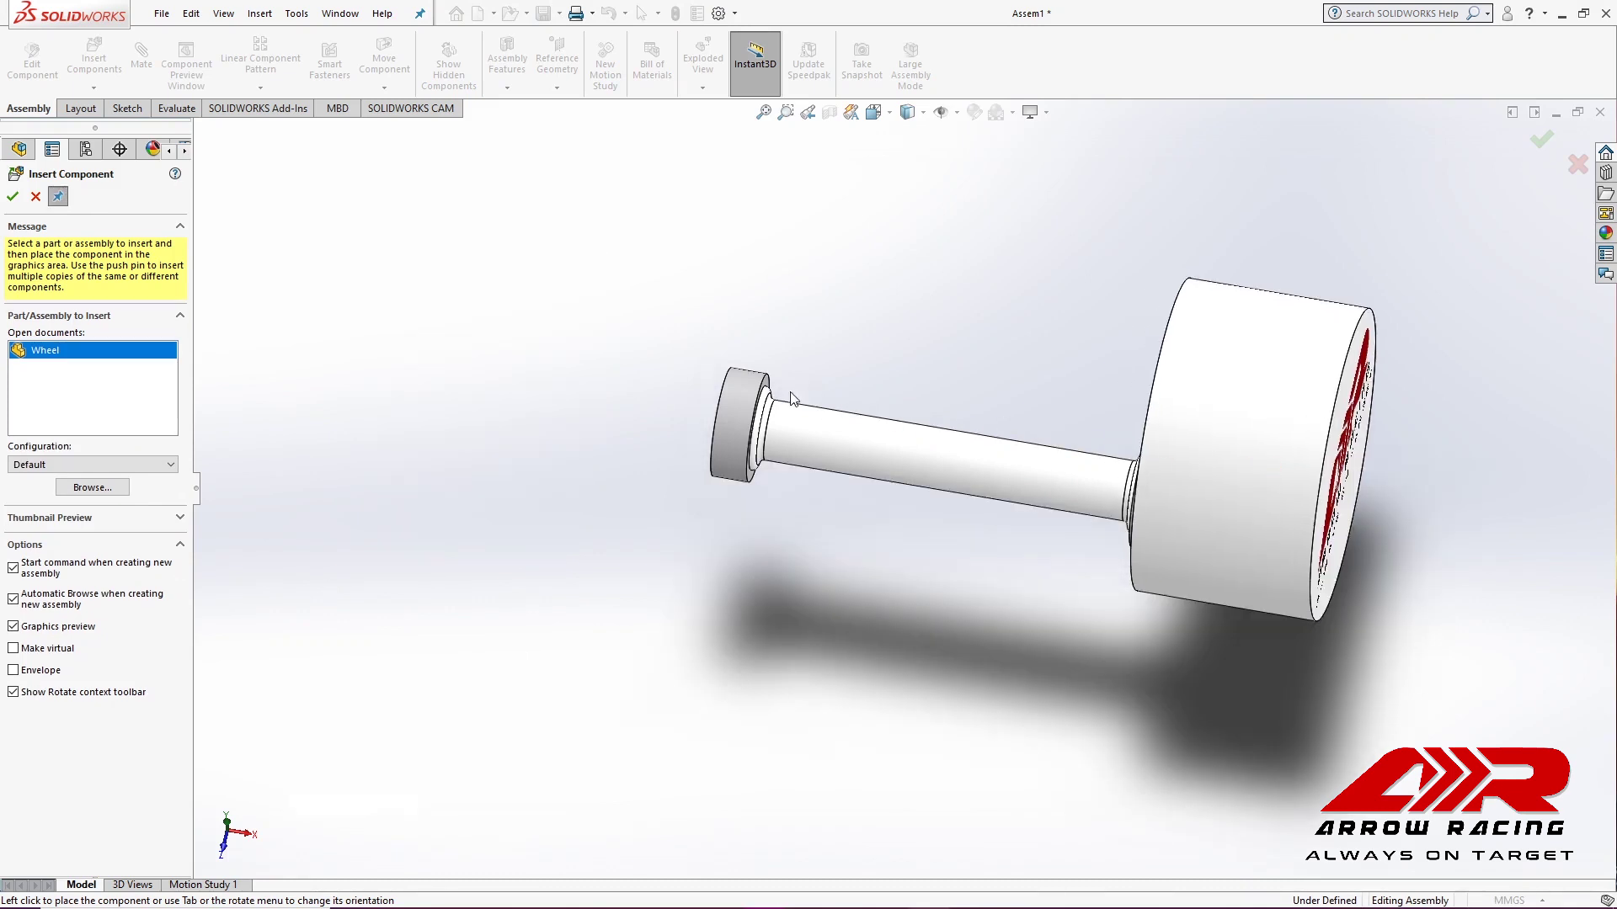
click(587, 371)
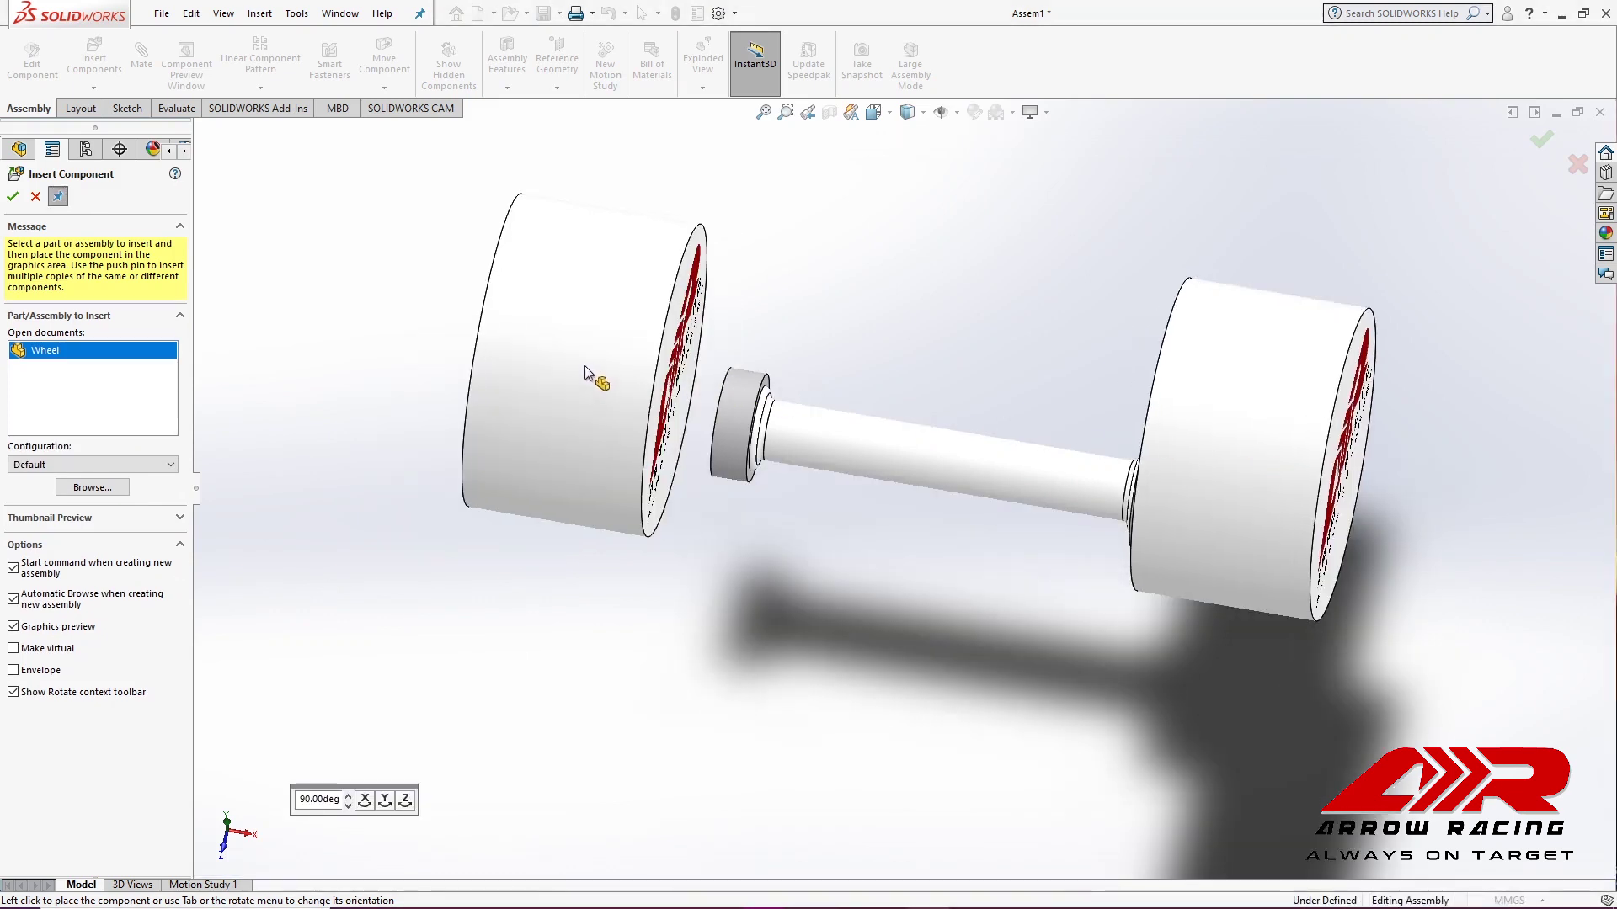
click(14, 199)
Step: Add a concentric mate between the first wheel's hub cylinder and the outer cylindrical face of the bearing inside that wheel
scroll(985, 569, up, 4)
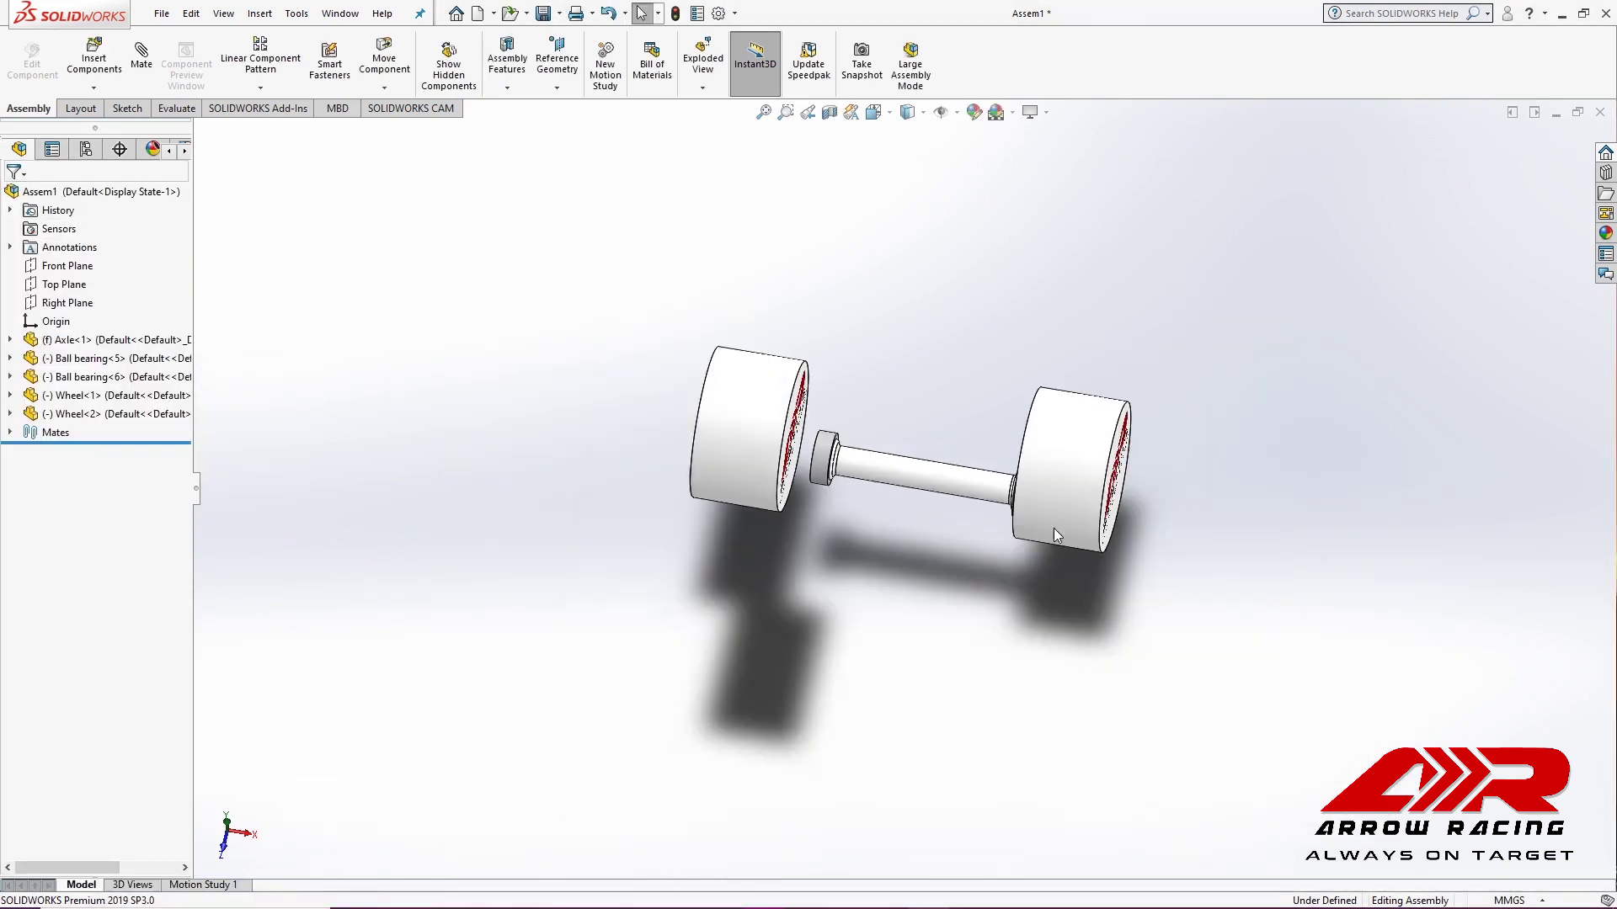
scroll(1000, 574, down, 5)
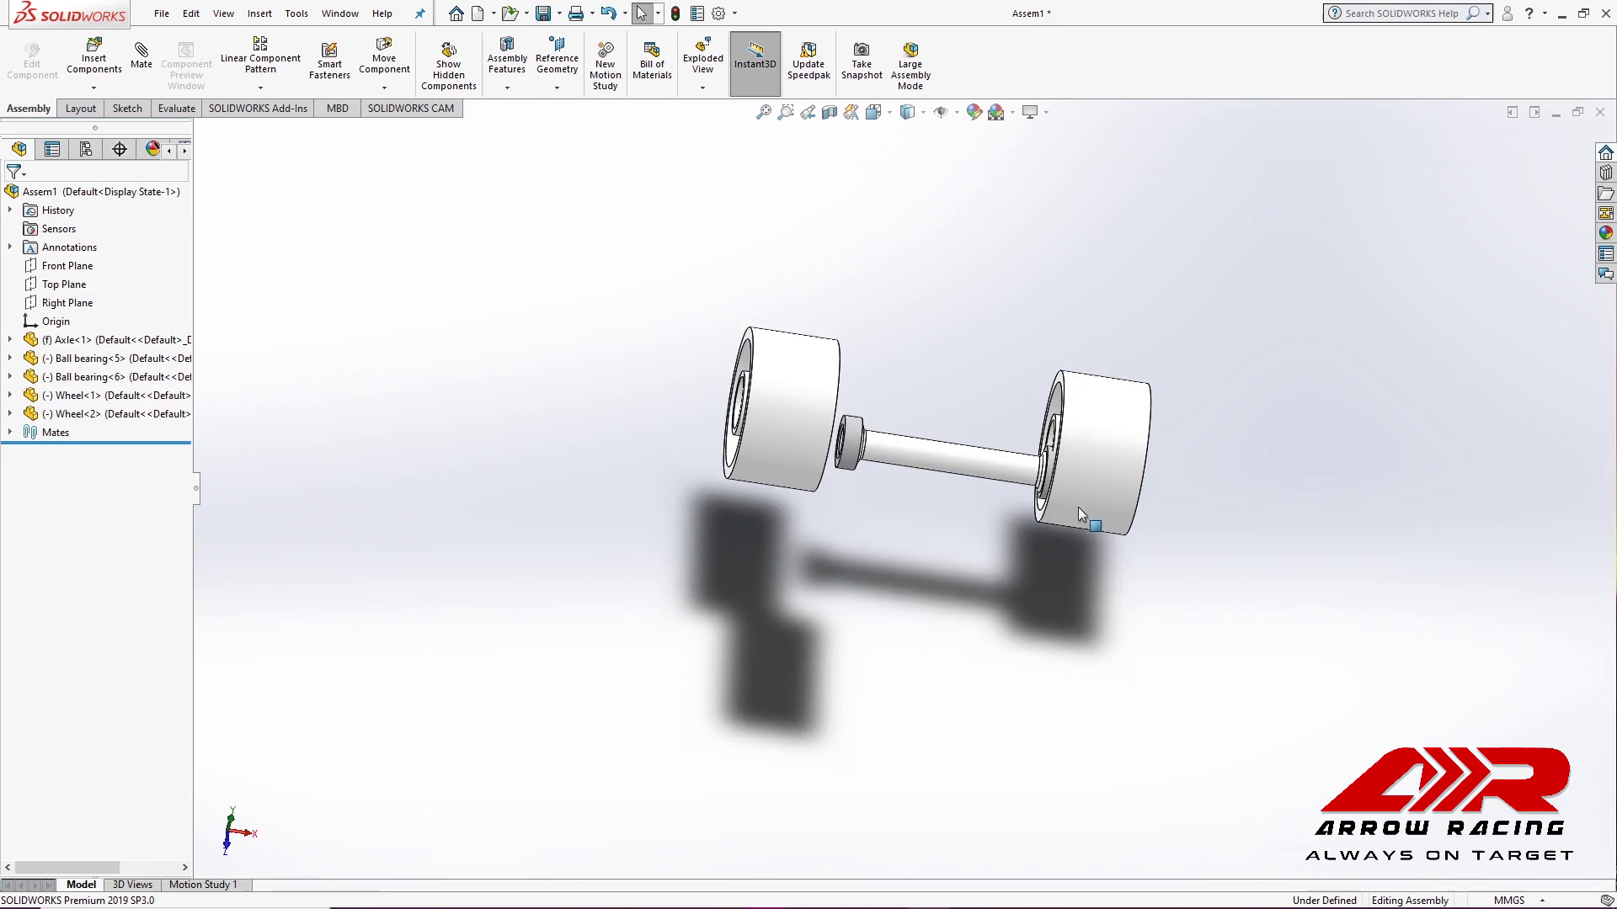
scroll(1044, 447, down, 4)
middle_drag(1221, 459, 1006, 522)
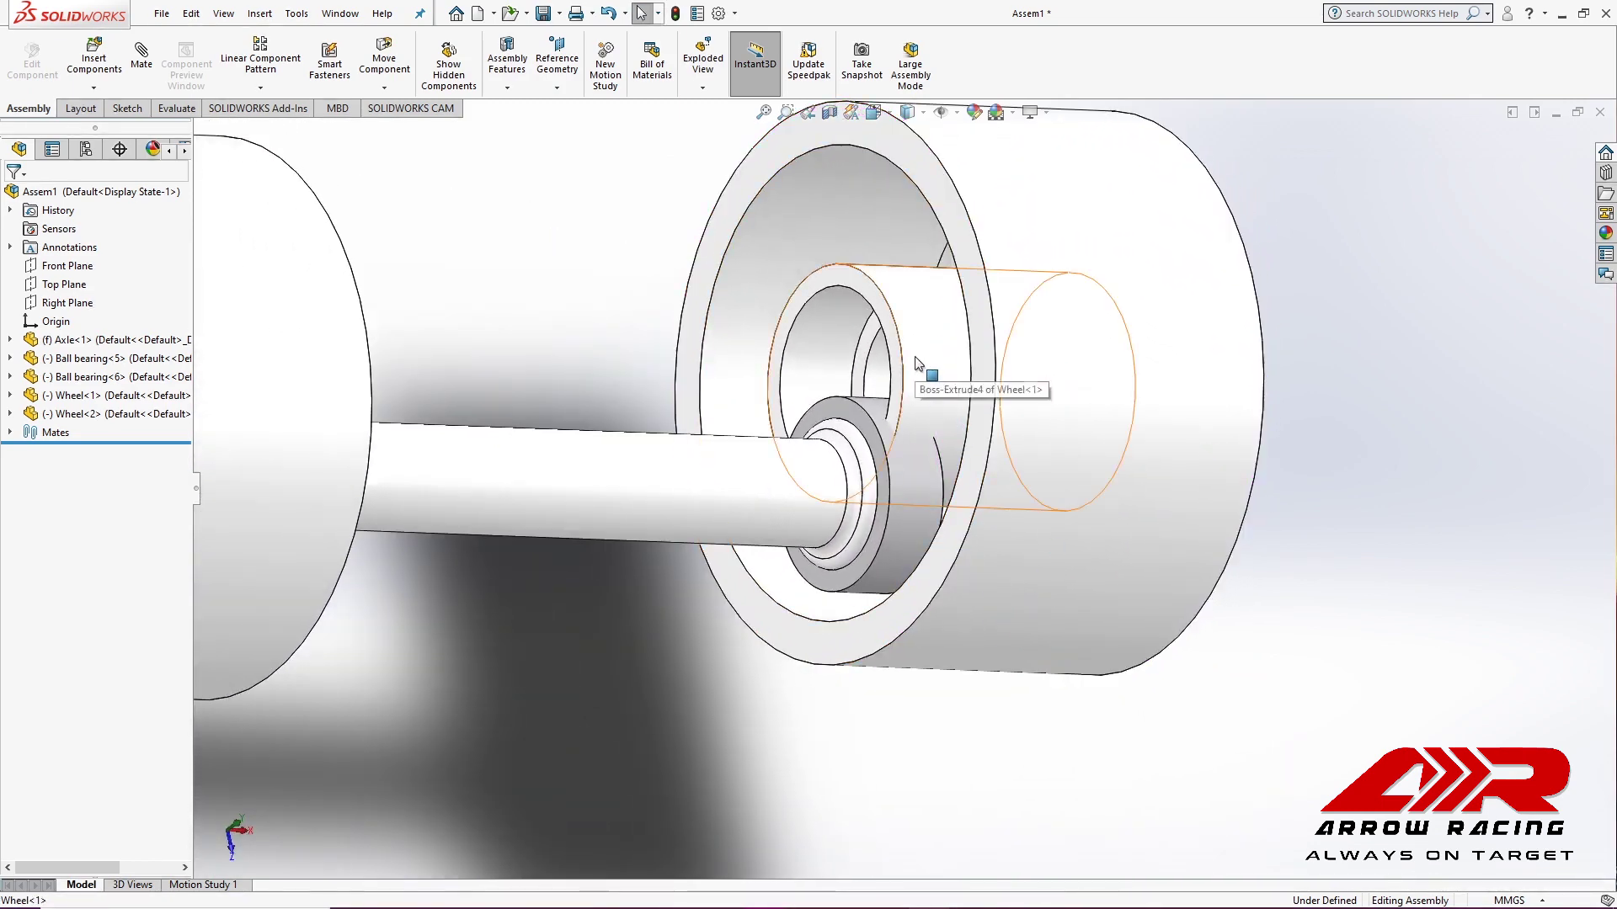
click(919, 495)
ctrl+click(912, 498)
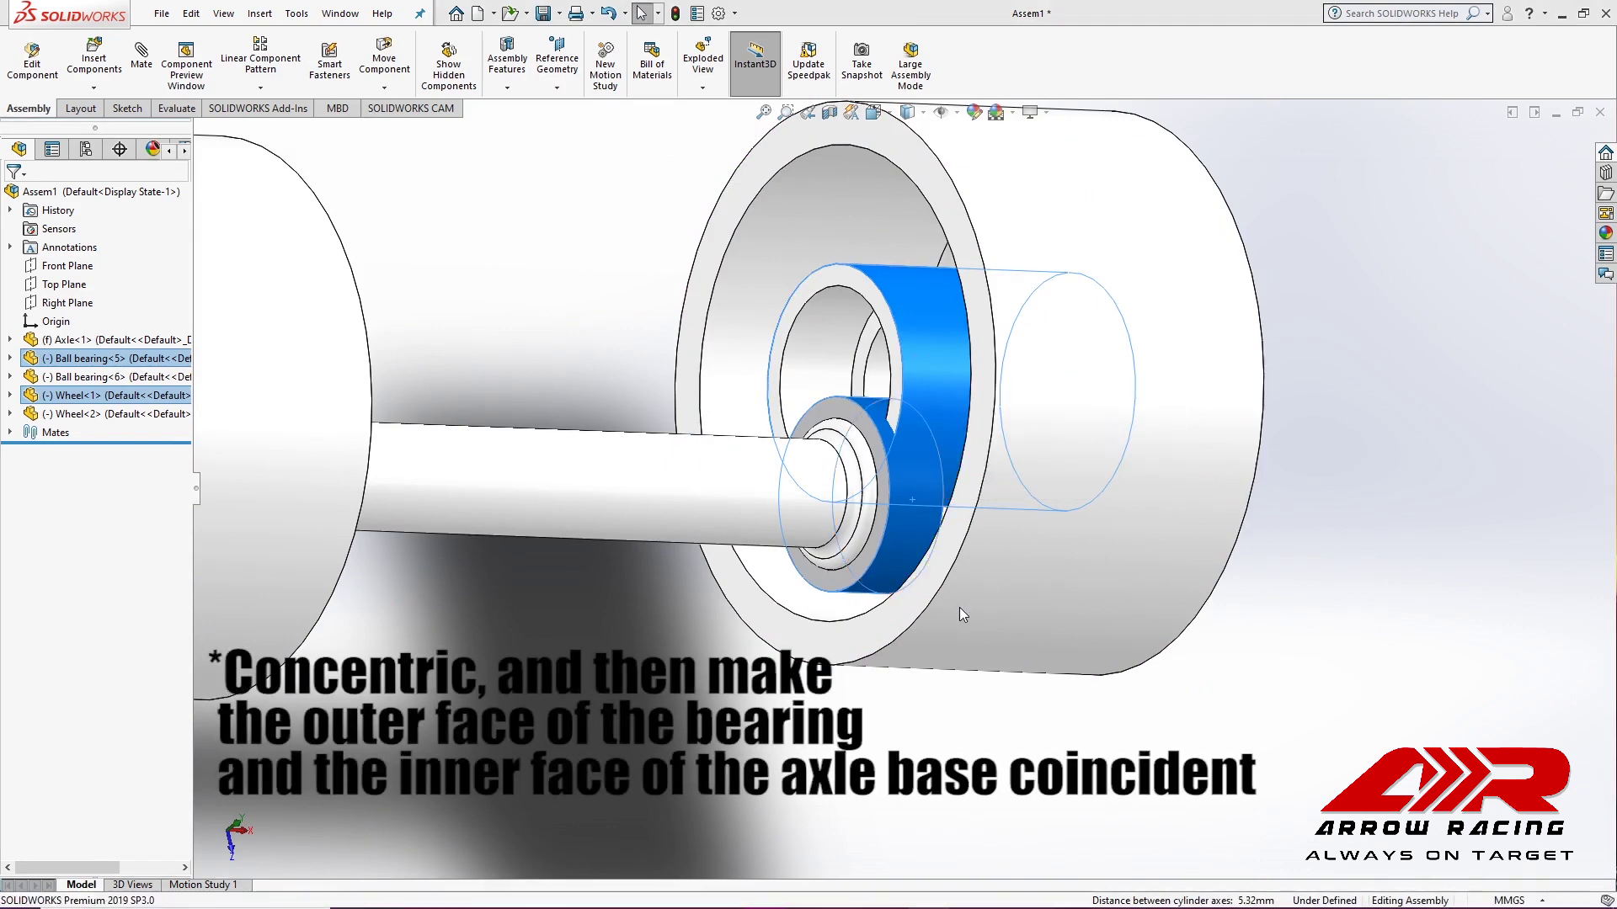
key(m)
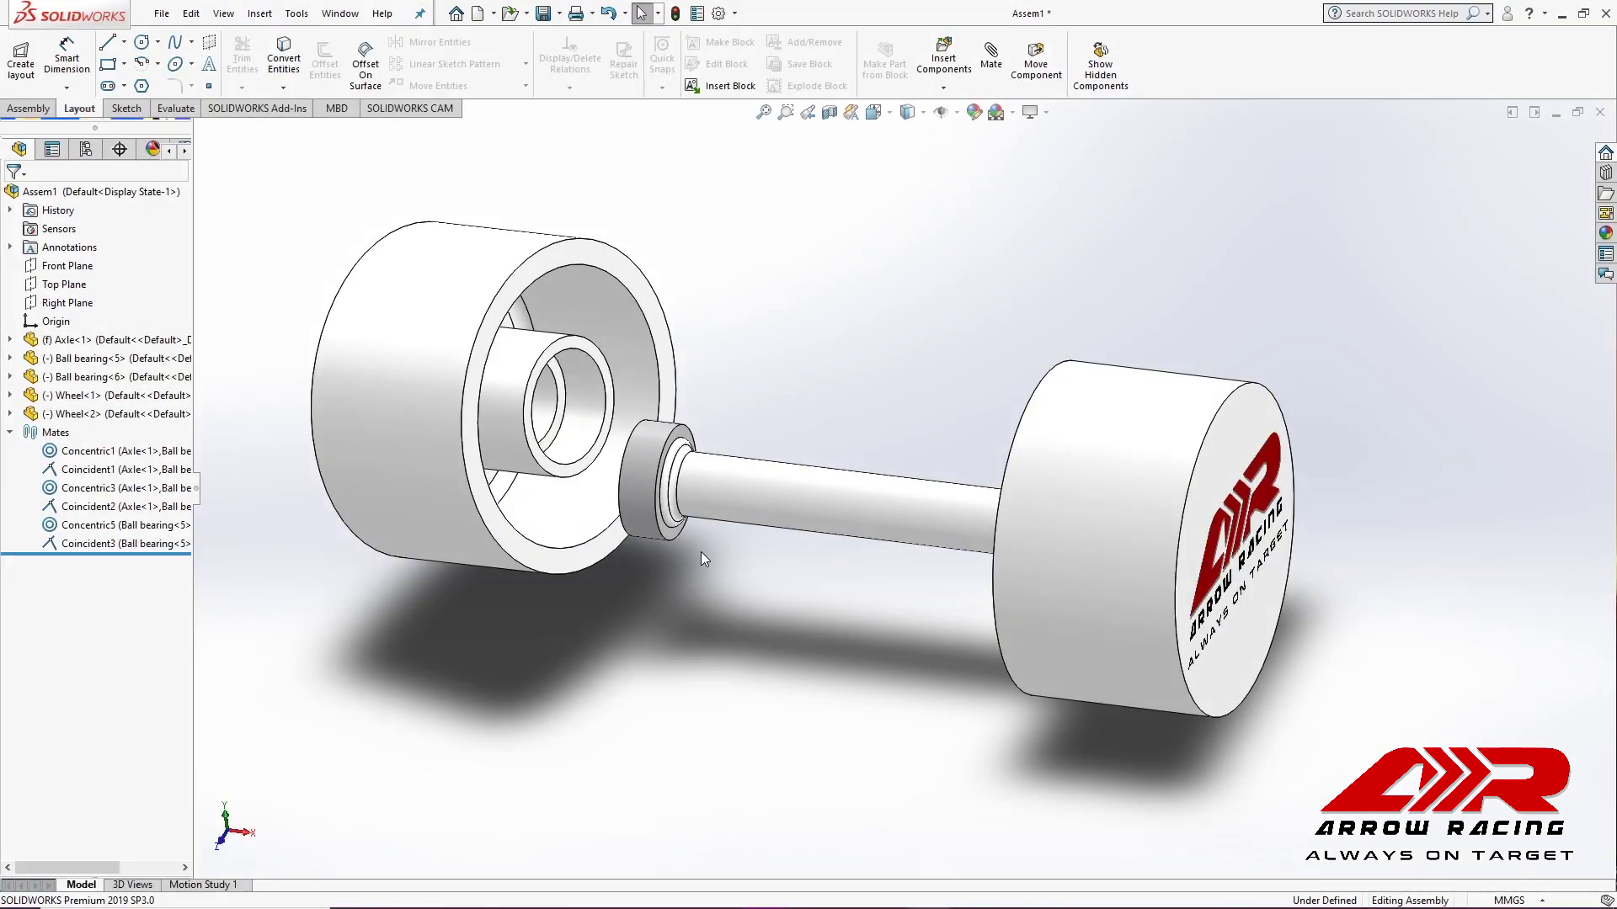
Step: Add a concentric mate between the second wheel's hub cylinder and the outer cylindrical face of the bearing at the axle's other end
click(518, 362)
ctrl+click(635, 470)
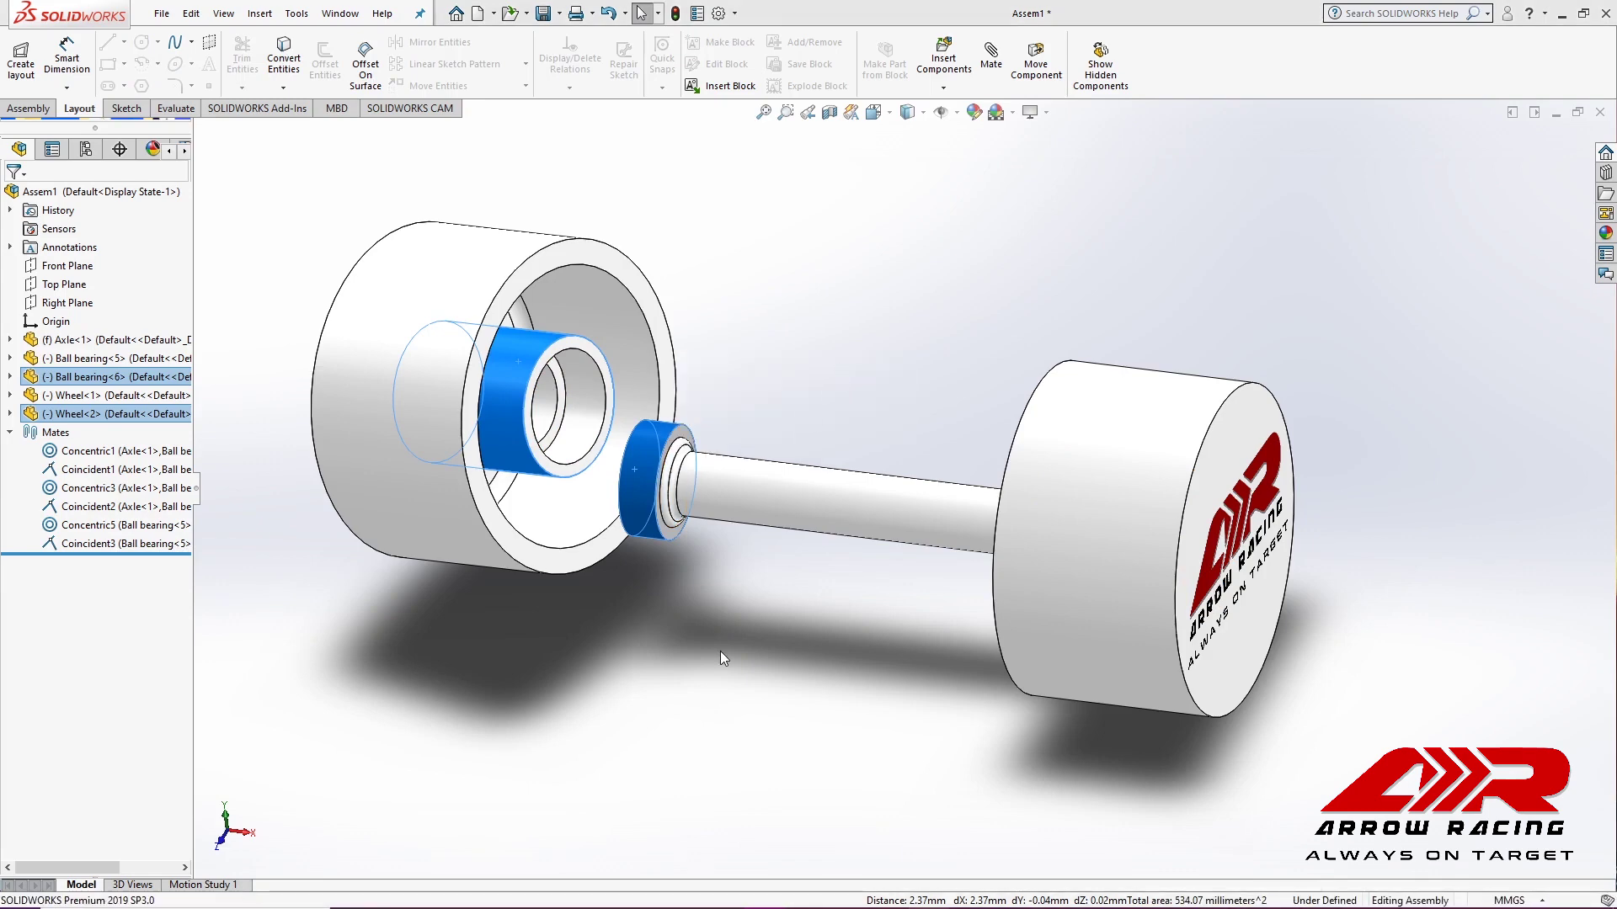
key(m)
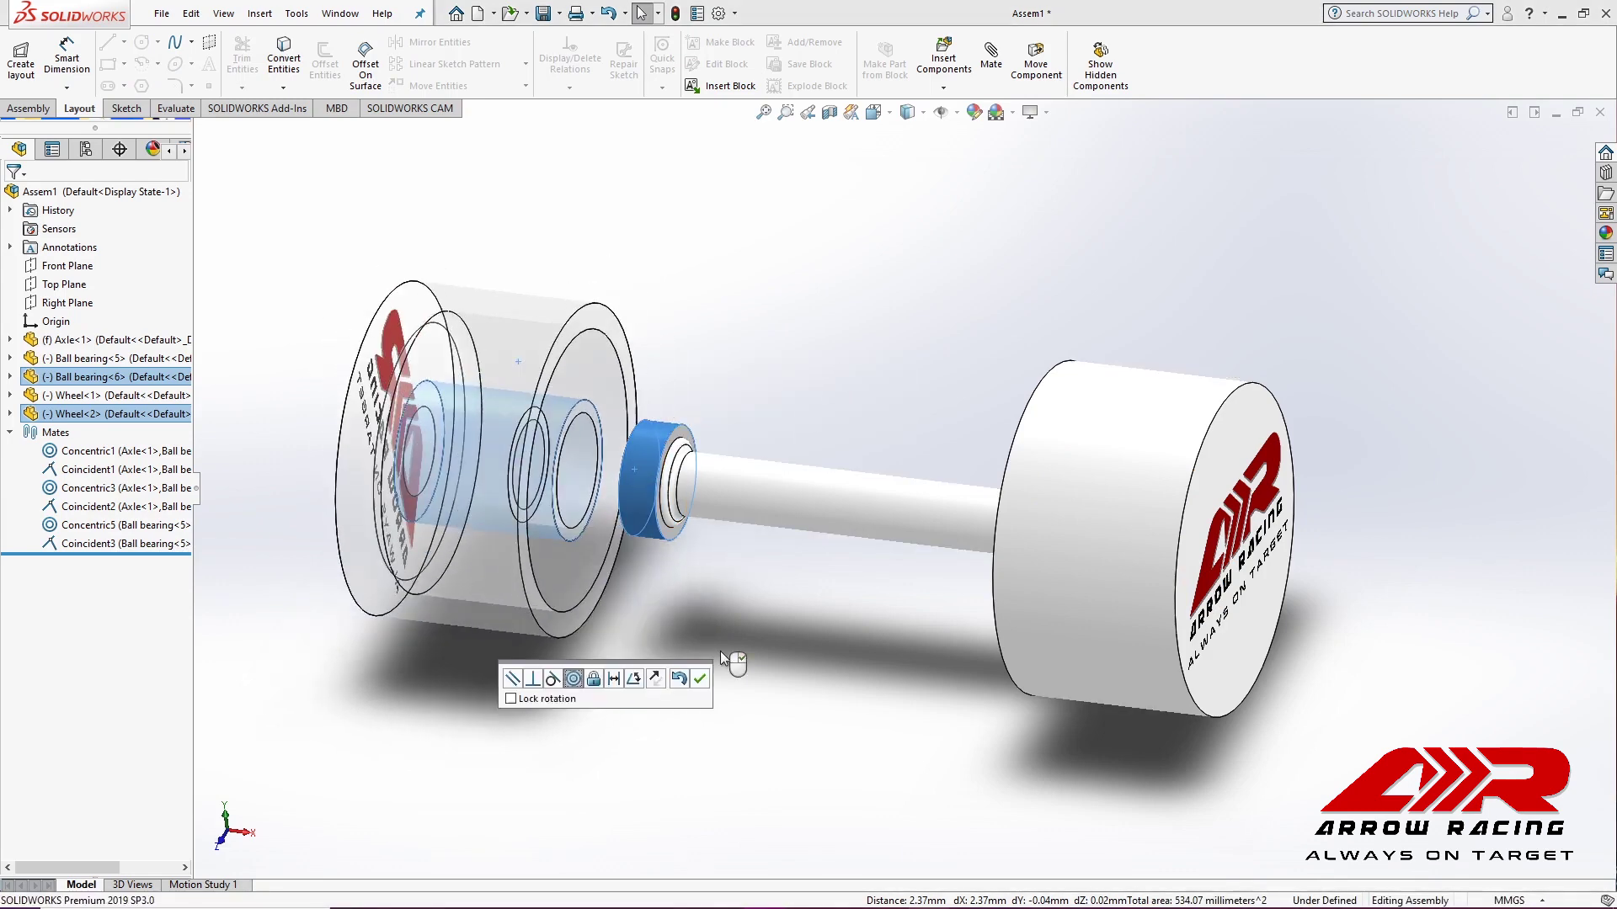
right_click(719, 650)
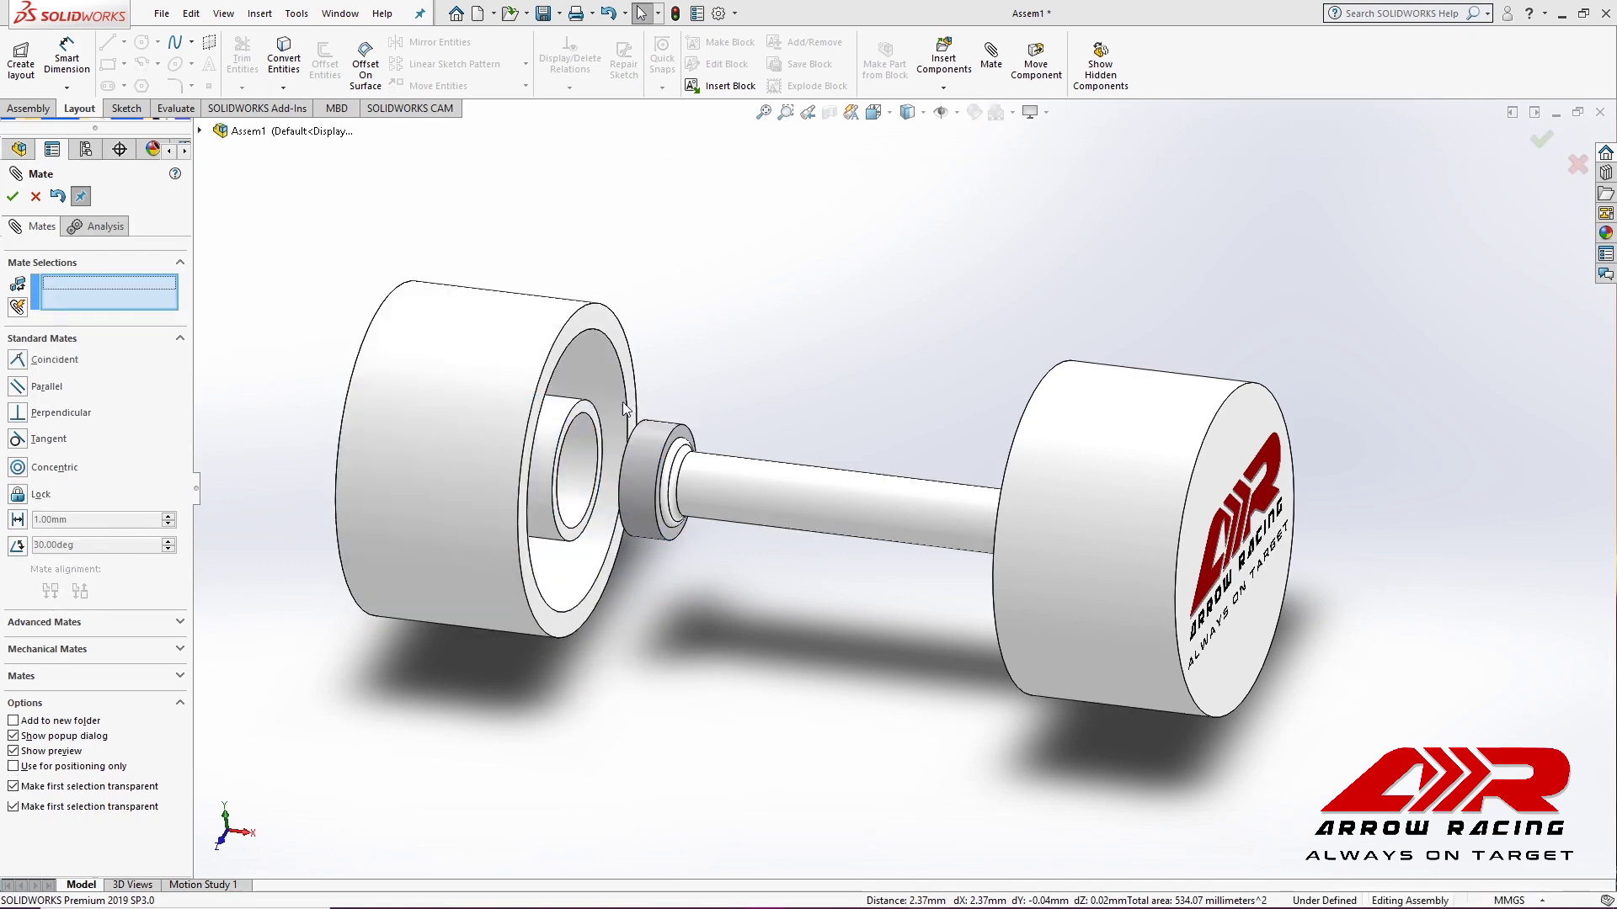
key(Escape)
Step: Add a coincident mate between the ring-shaped face inside the second wheel's hub and the adjacent bearing's outward-facing flat face
scroll(628, 457, down, 2)
scroll(629, 467, down, 1)
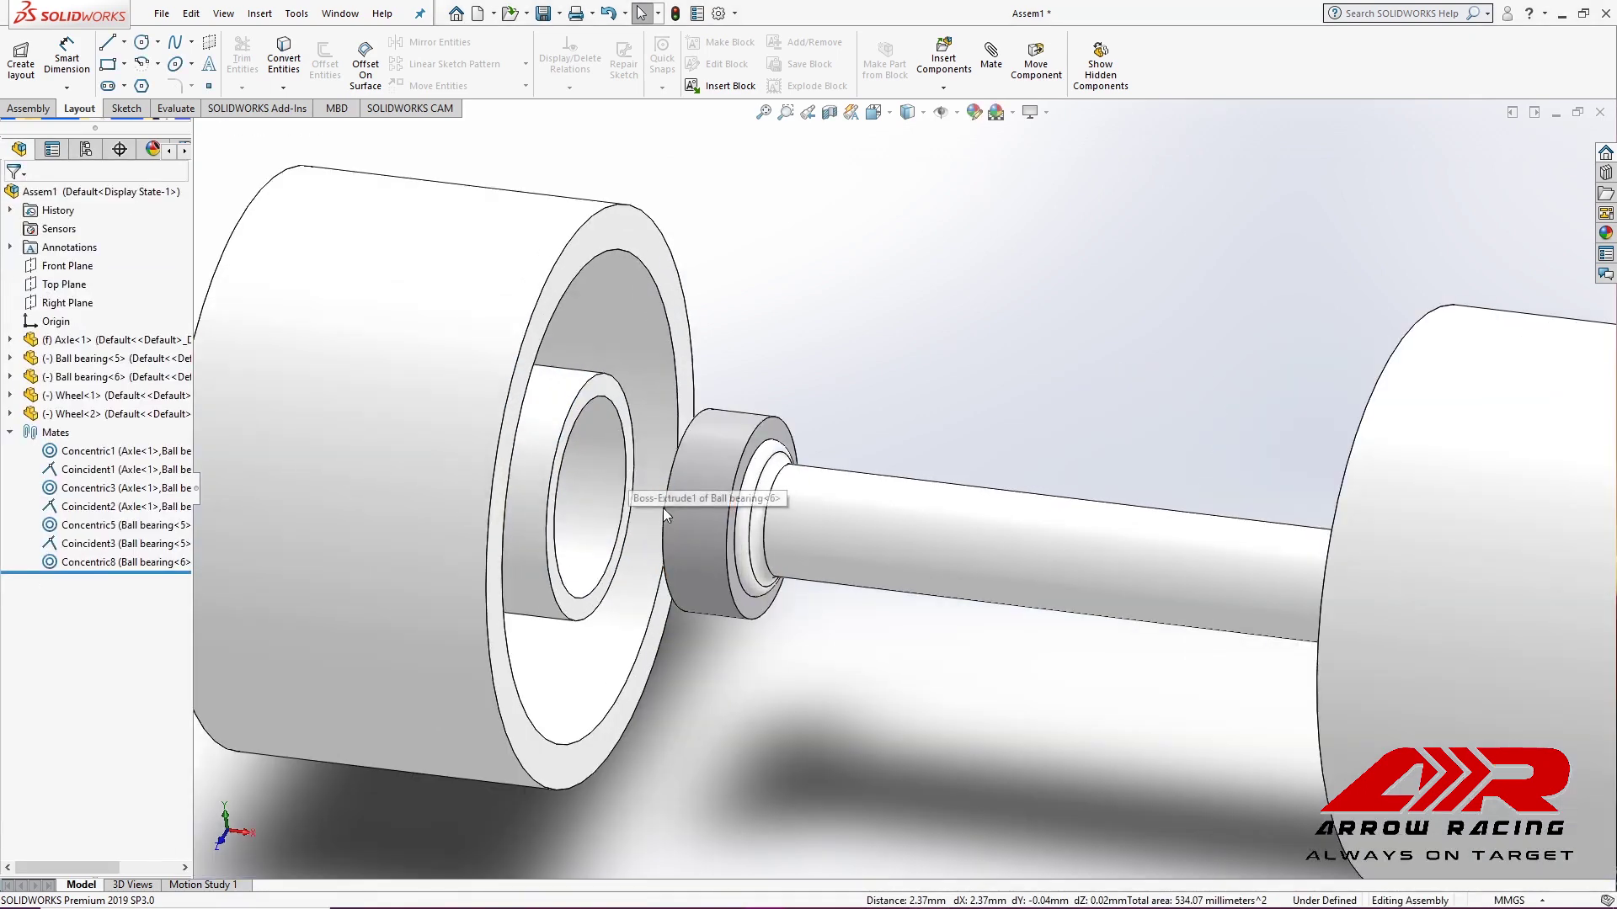
middle_drag(635, 508, 806, 566)
click(667, 460)
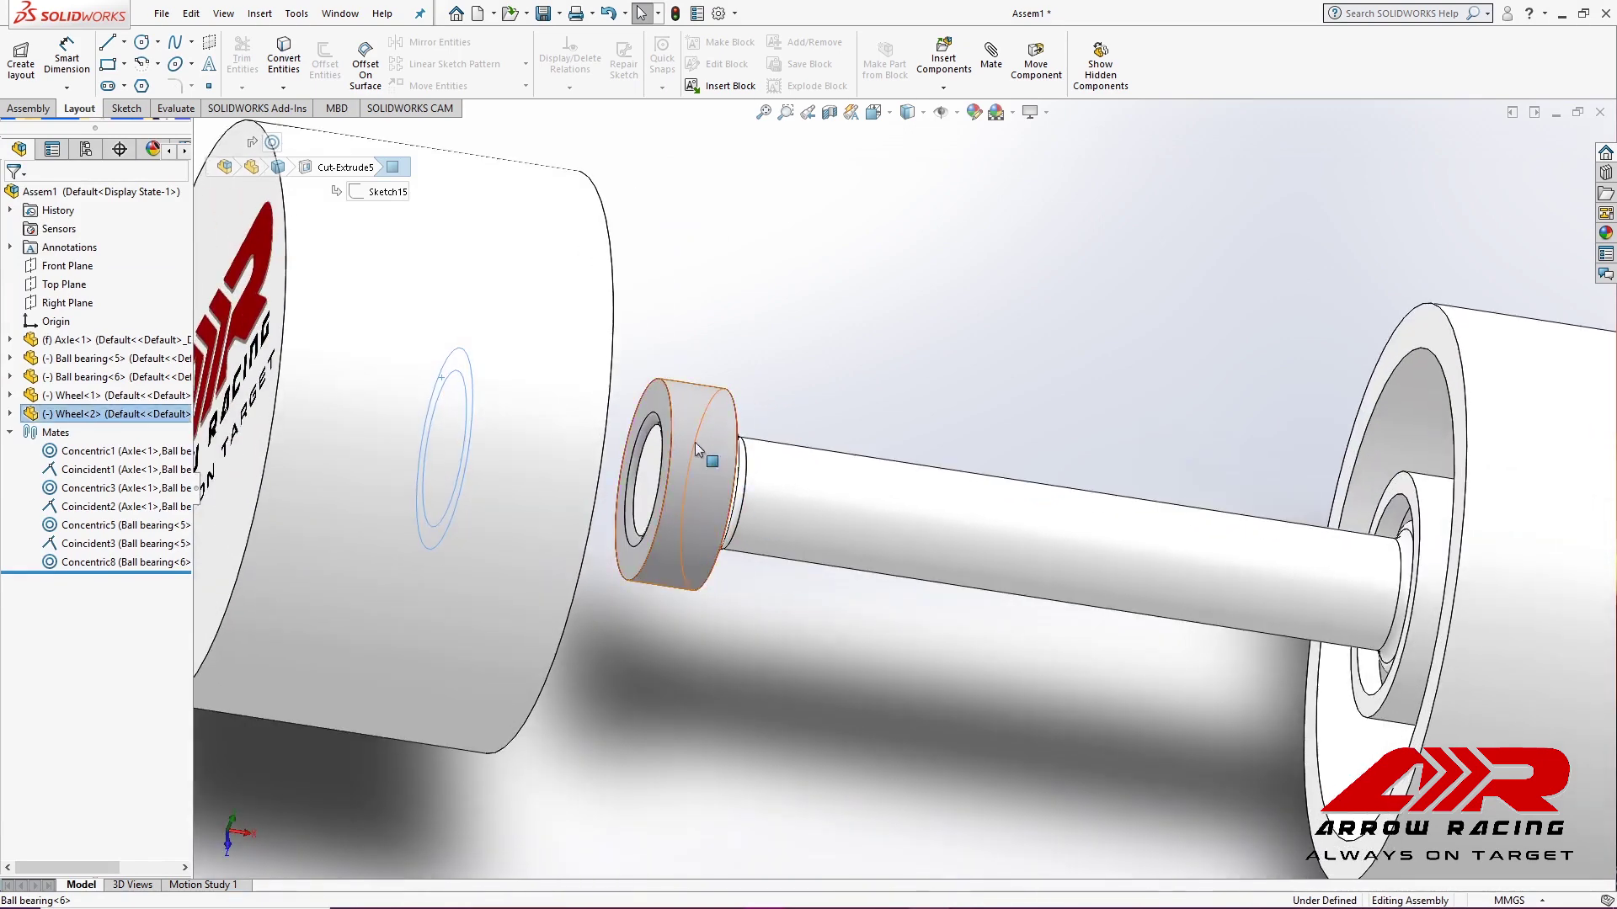
ctrl+click(658, 399)
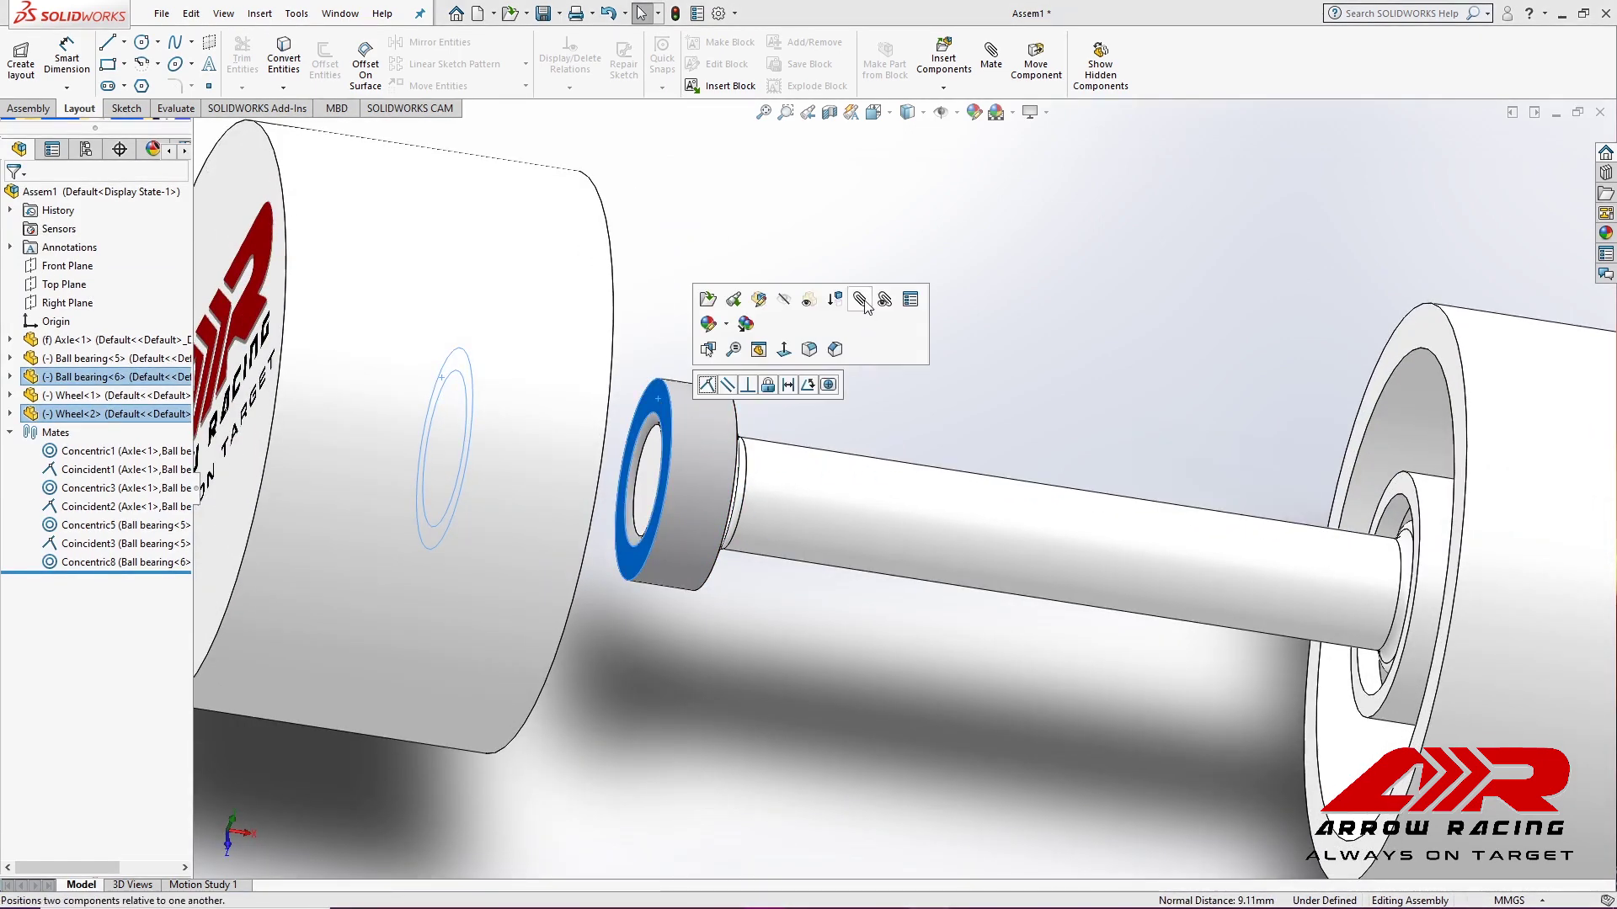
key(m)
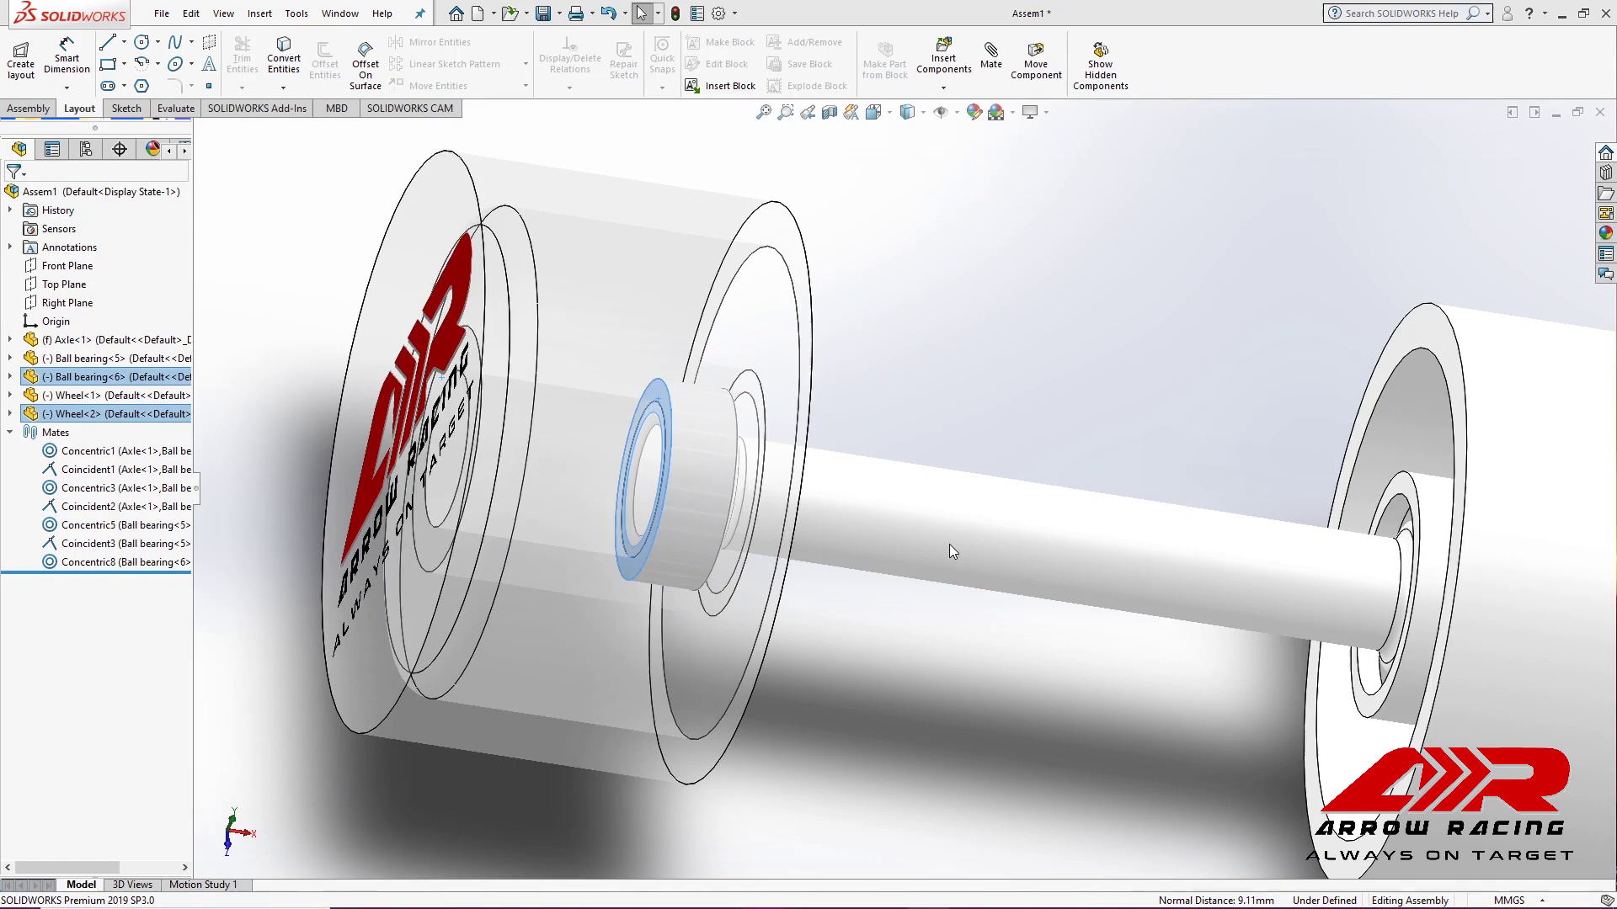
right_click(948, 544)
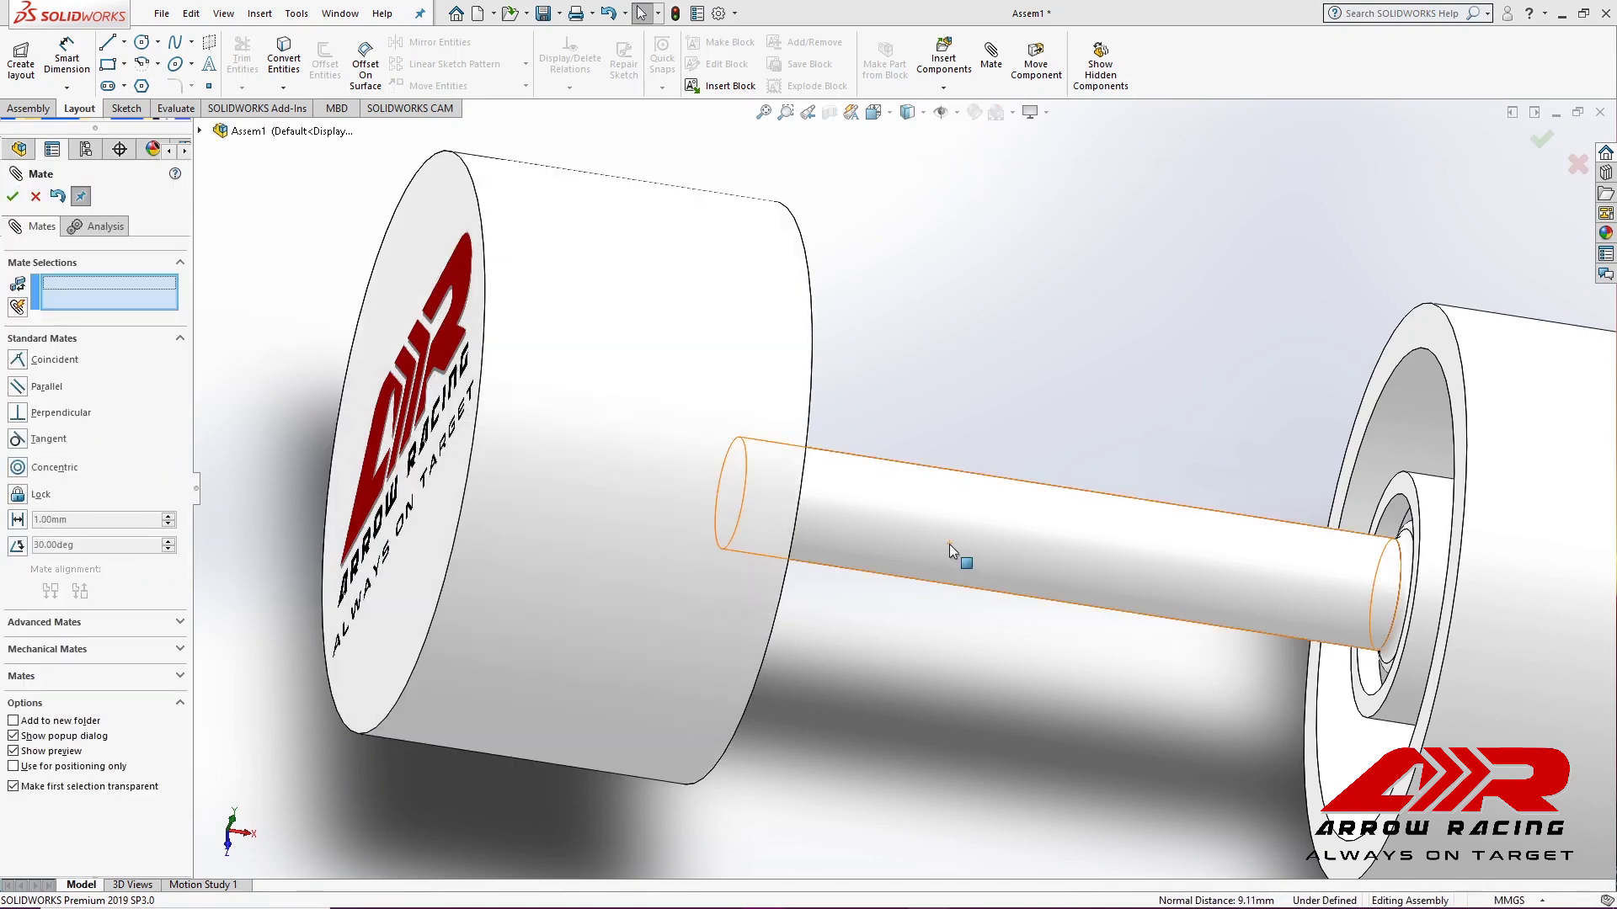
key(Escape)
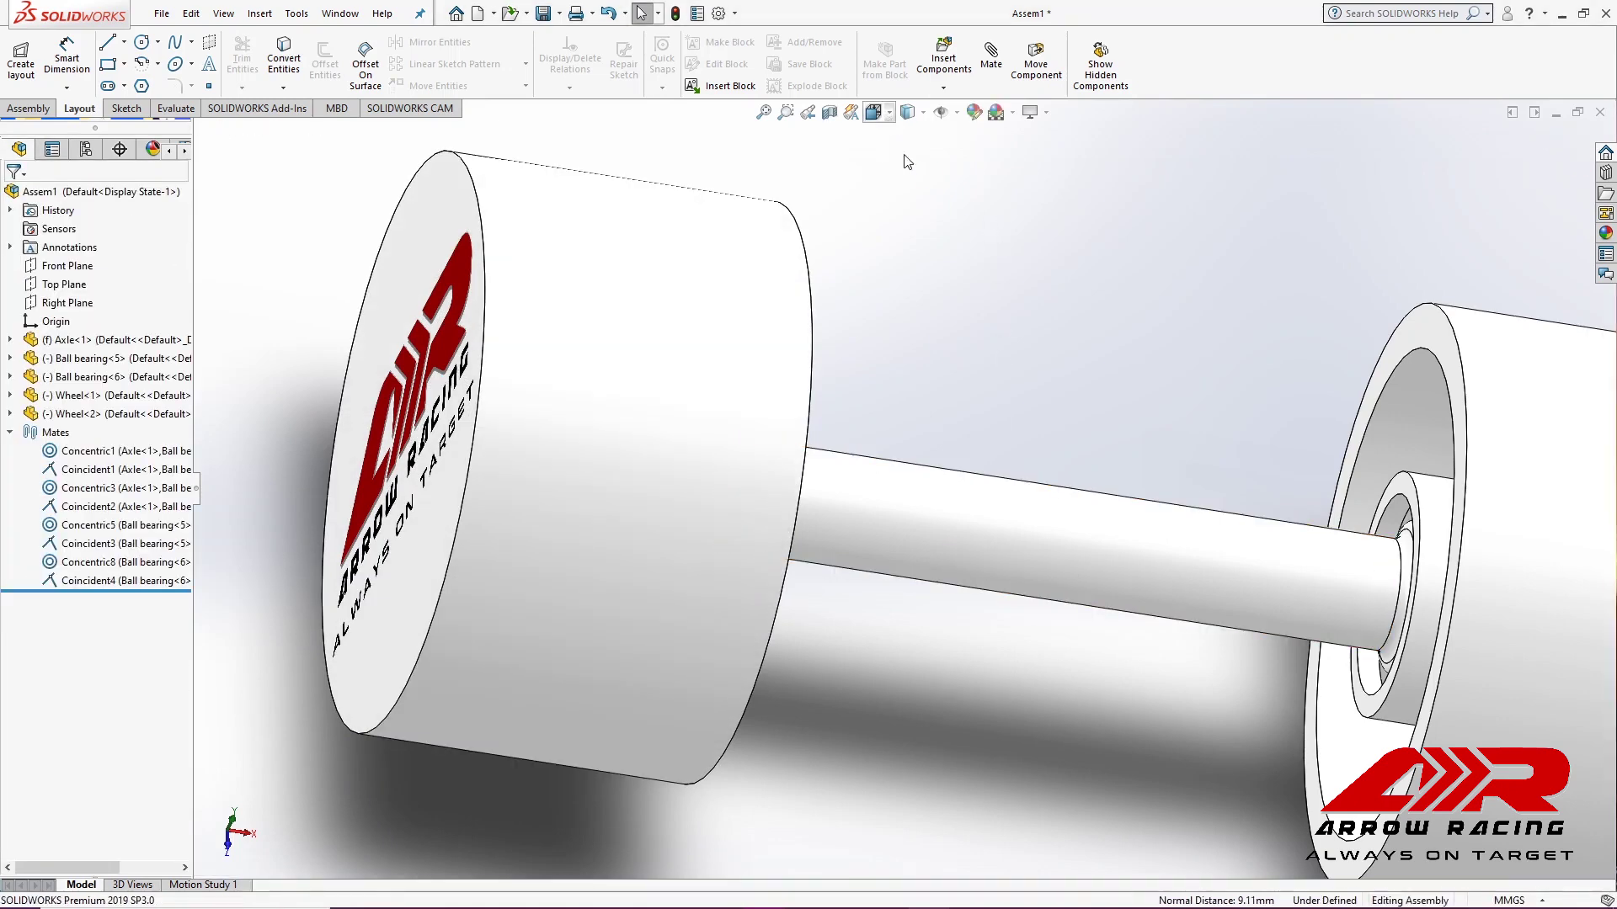
Step: Show the assembly in isometric view and save it as "Wheel system assembly" in the Arrow Racers wheel system tutorial folder
key(ctrl+7)
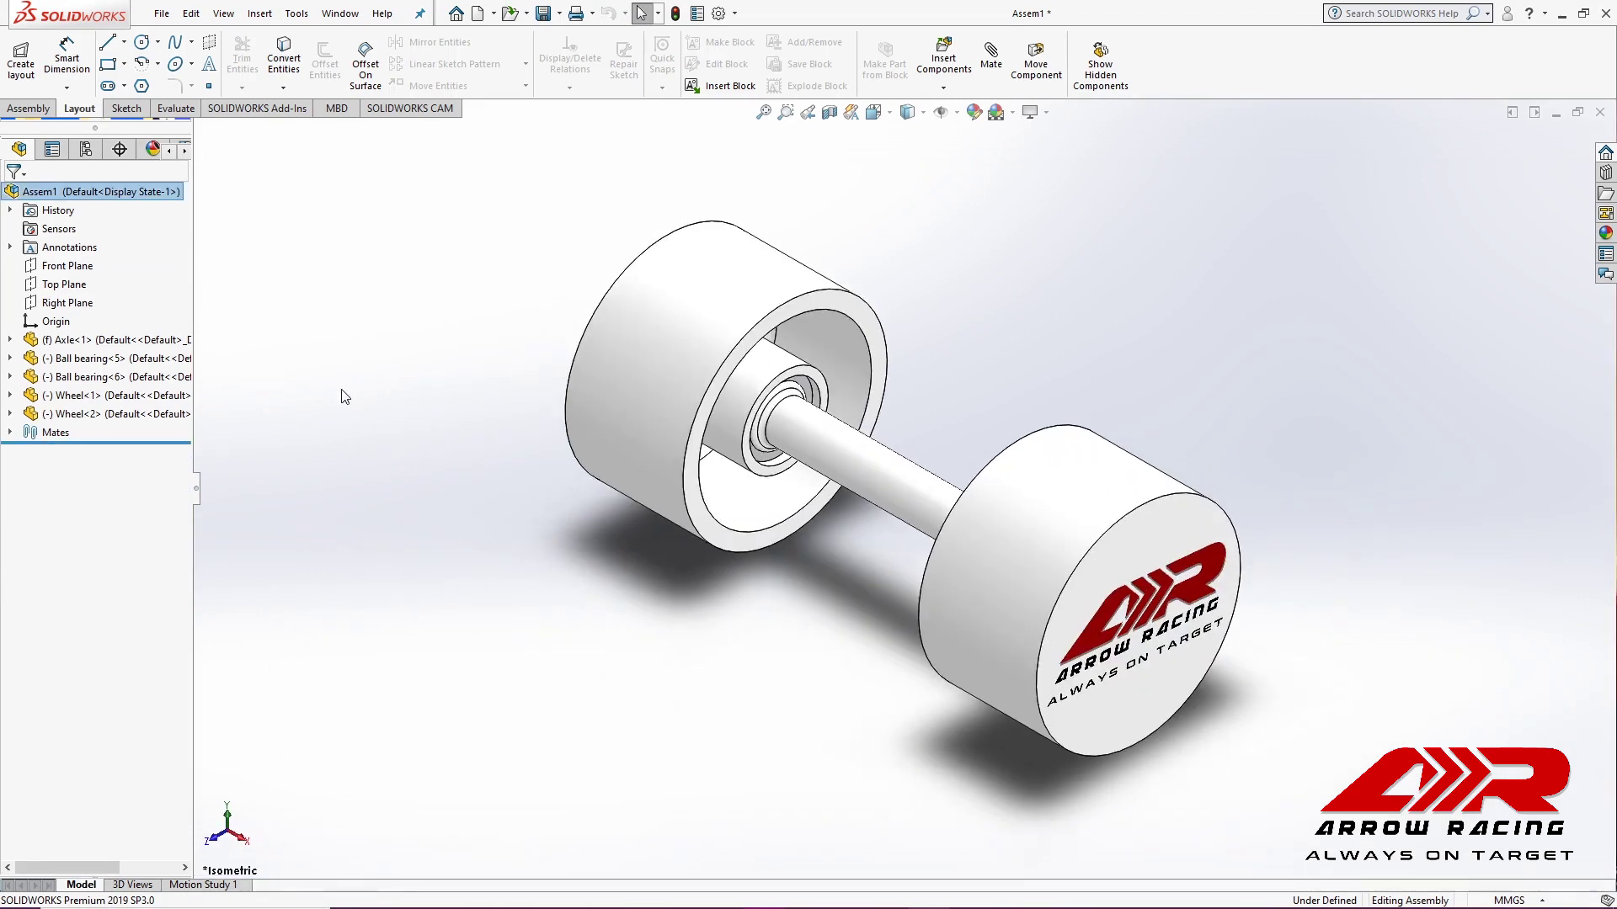
key(ctrl+s)
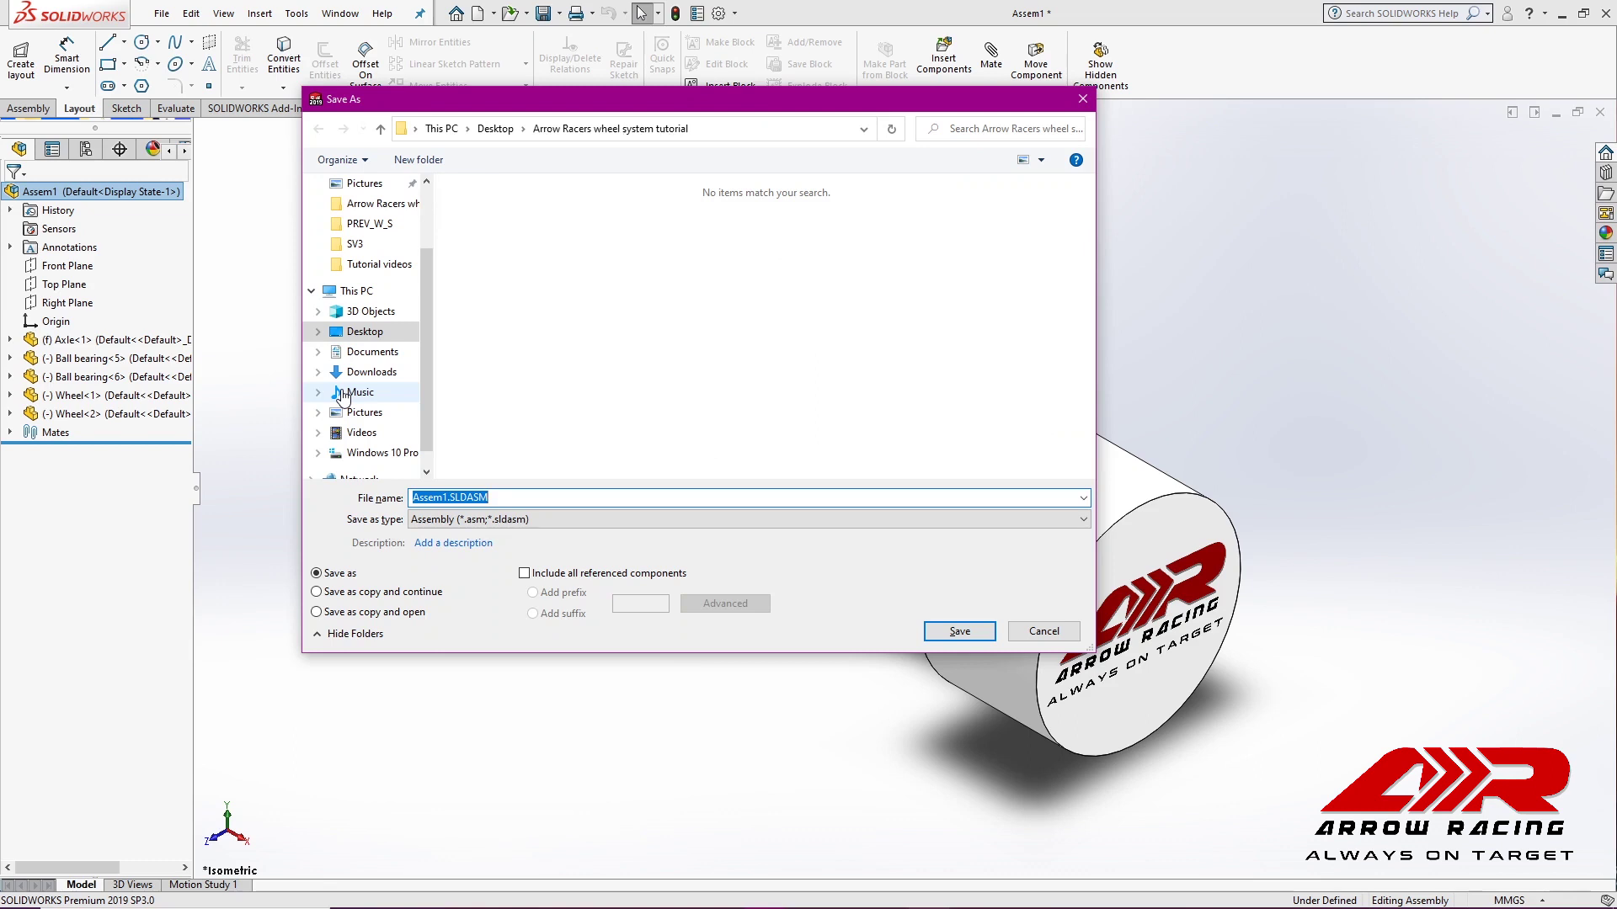
text(Wheel system assemb)
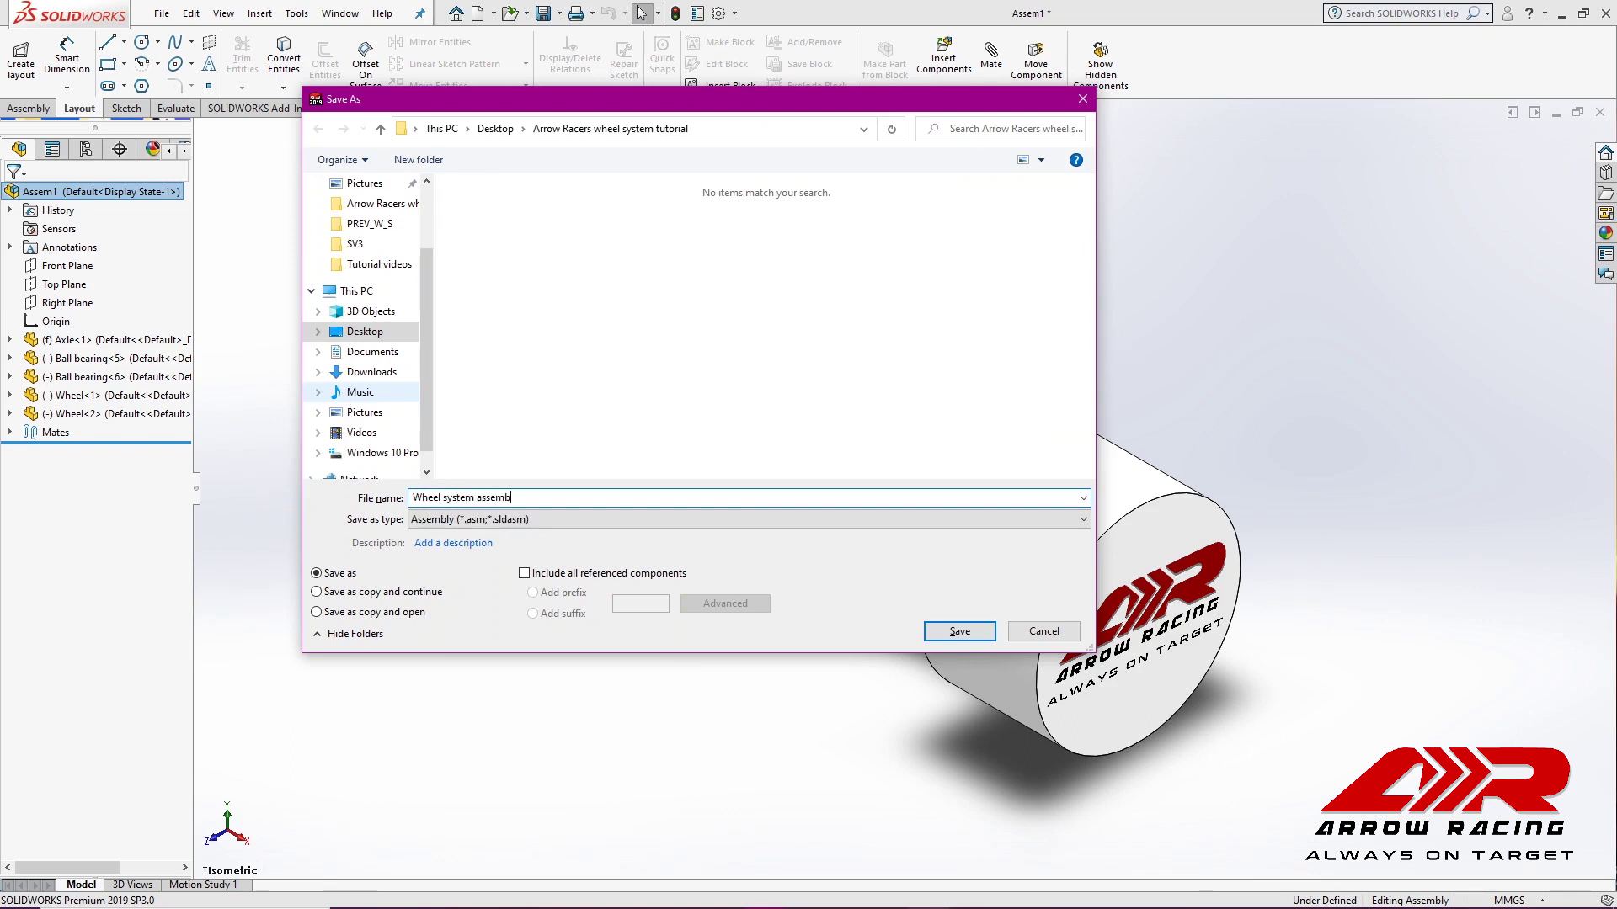
text(ly)
key(Return)
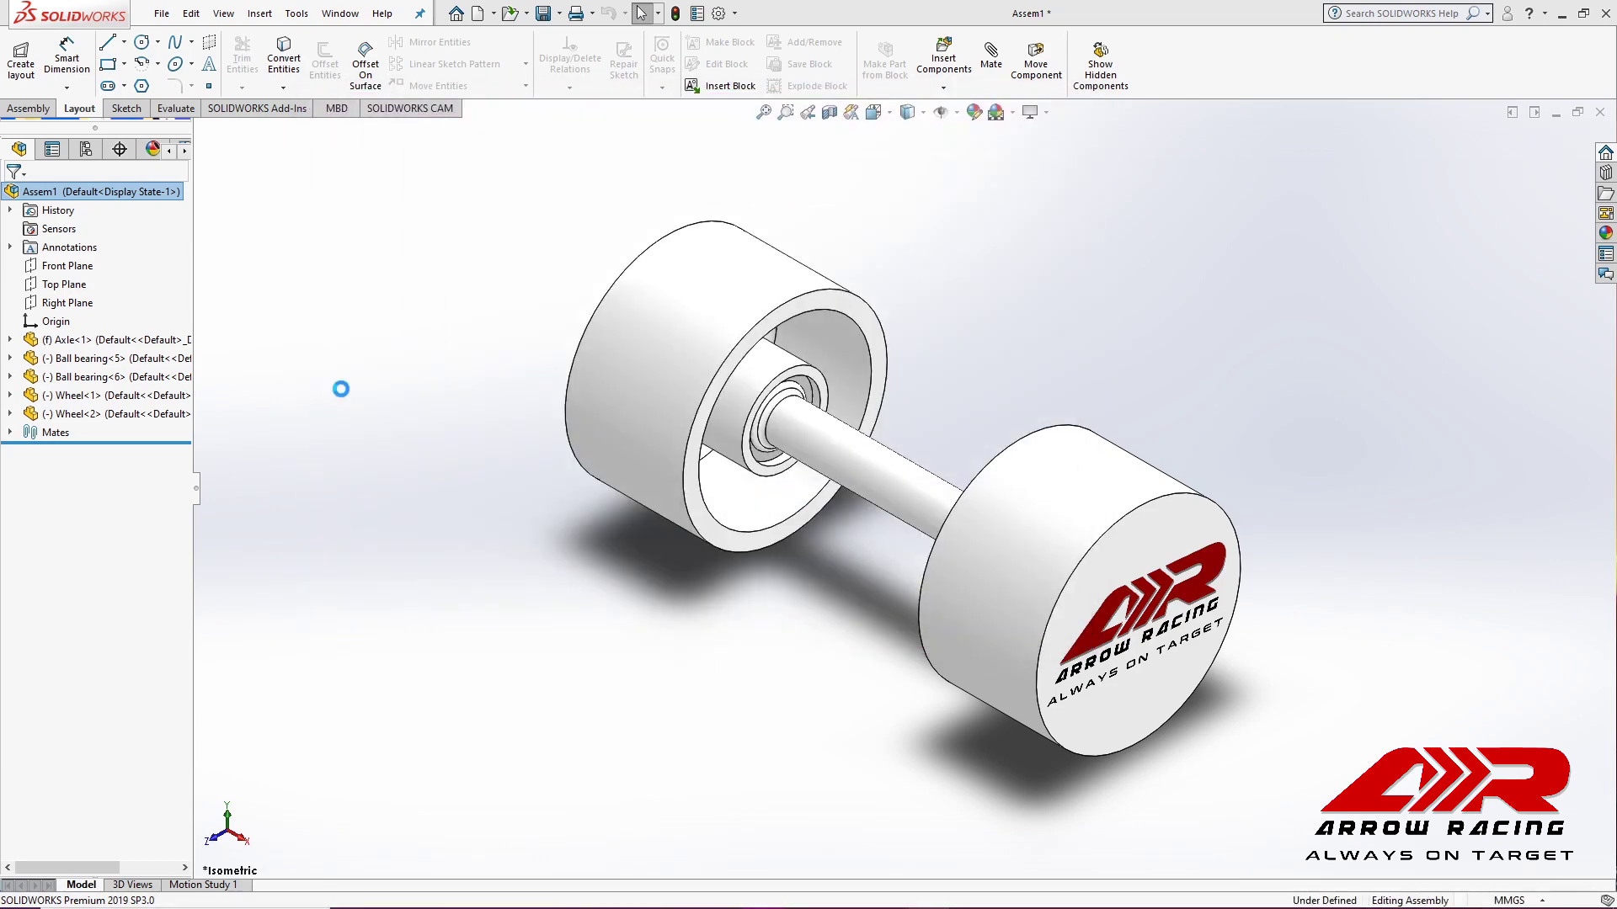